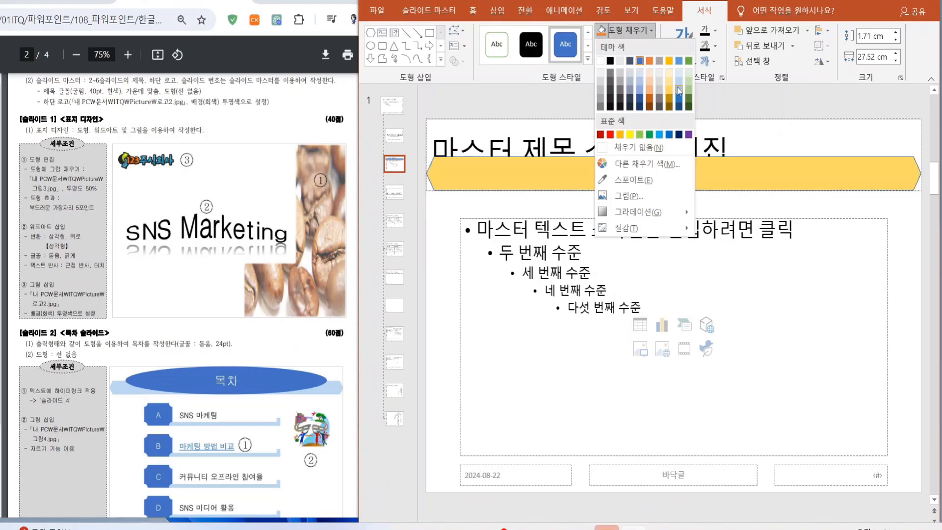
# Step: Fill the hexagonal banner across the layout's title area with light blue and remove its outline
pyautogui.click(681, 81)
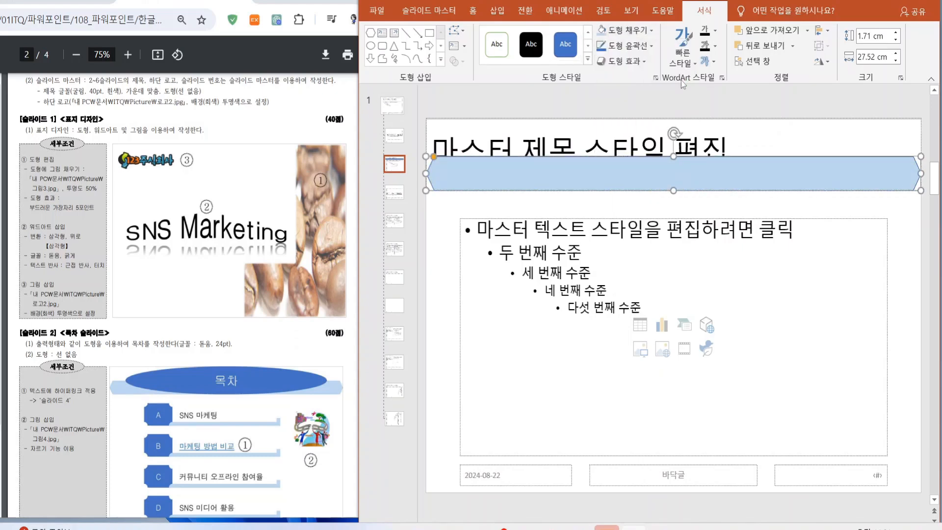
pyautogui.click(652, 48)
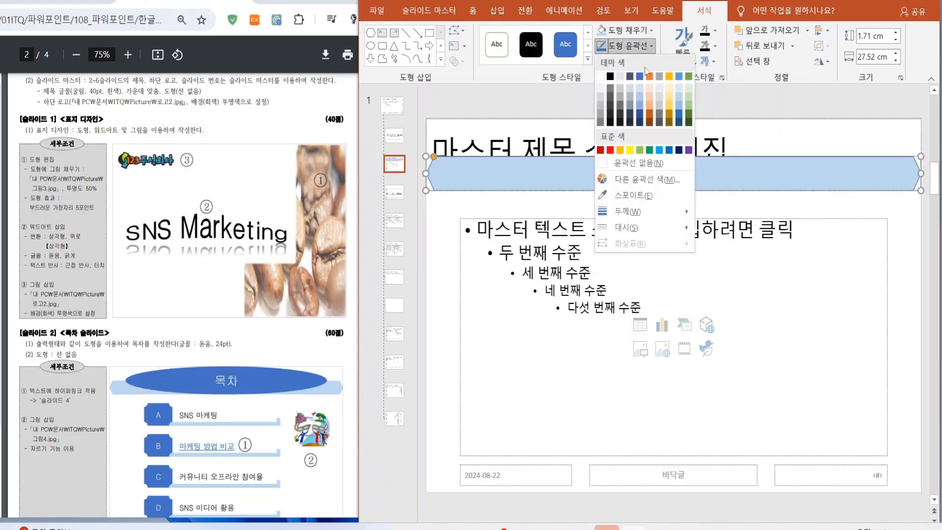
pyautogui.click(634, 170)
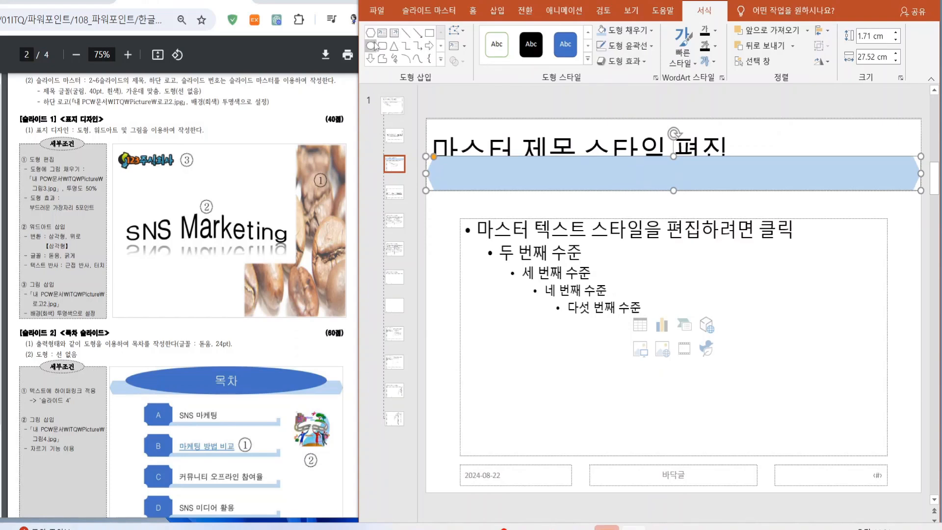
# Step: Draw an ellipse about 27.52 cm wide and 3.66 cm high over the title area and remove its outline
pyautogui.click(440, 60)
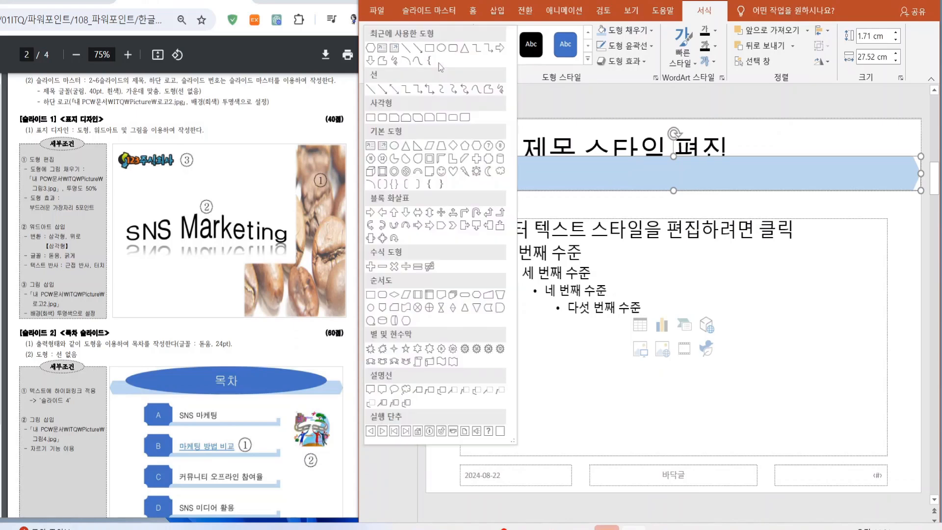
pyautogui.click(397, 150)
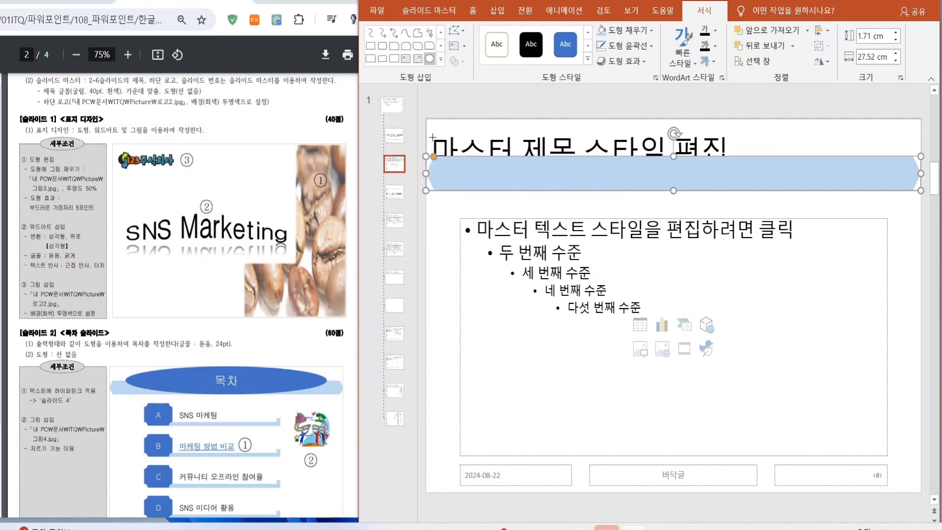
pyautogui.moveTo(428, 119); pyautogui.dragTo(920, 186)
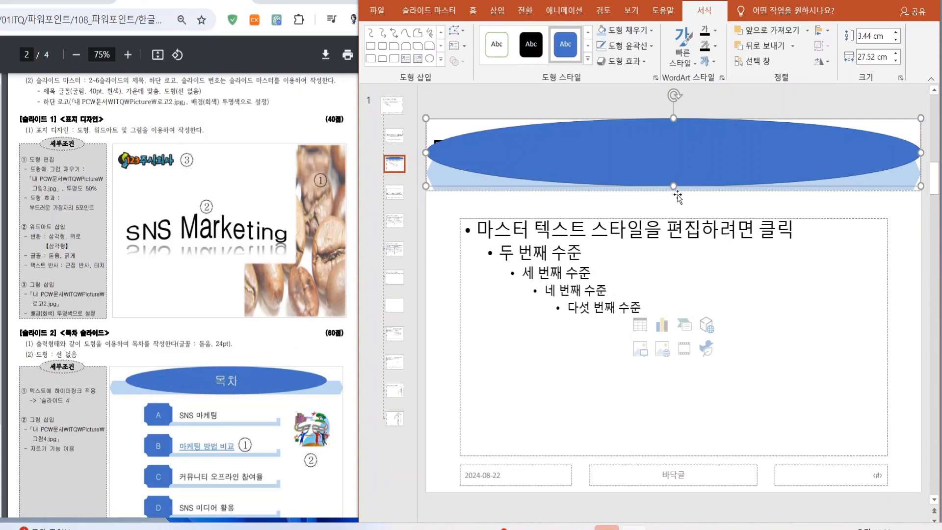
pyautogui.moveTo(674, 186); pyautogui.dragTo(676, 190)
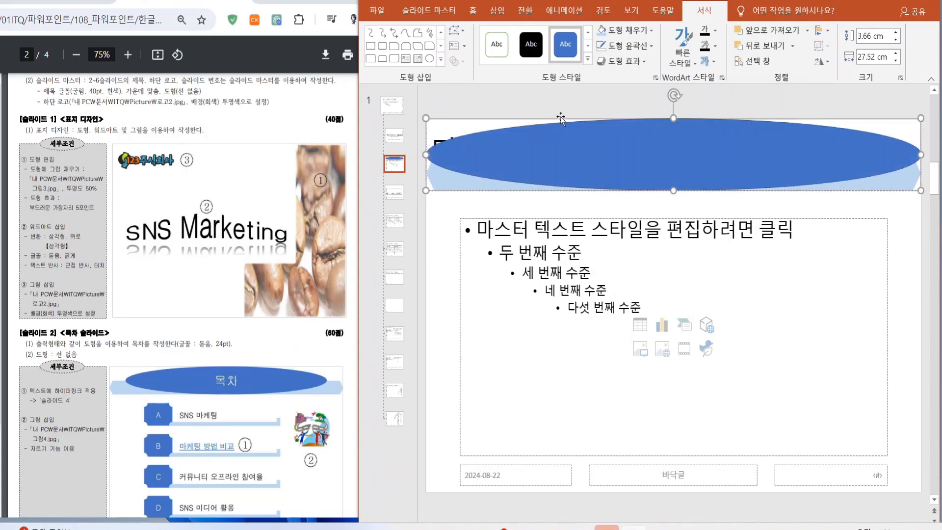
pyautogui.click(651, 47)
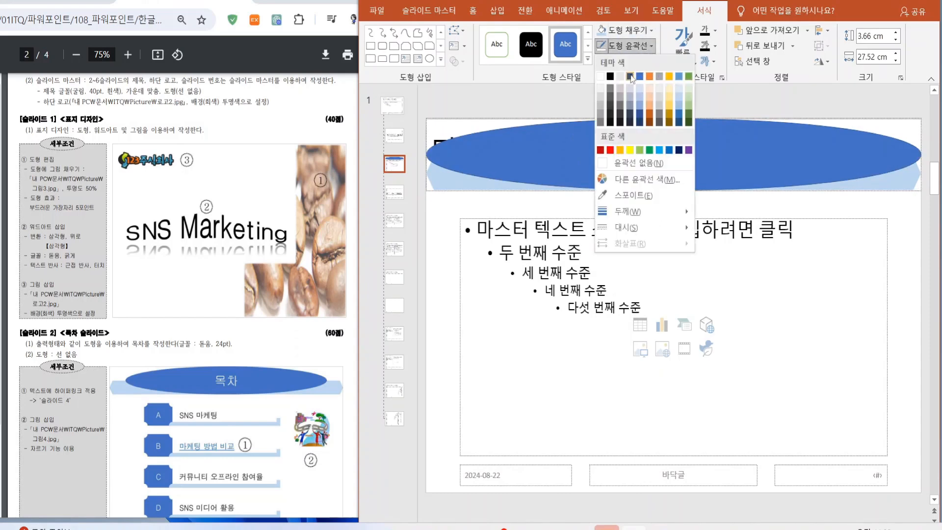
pyautogui.click(622, 163)
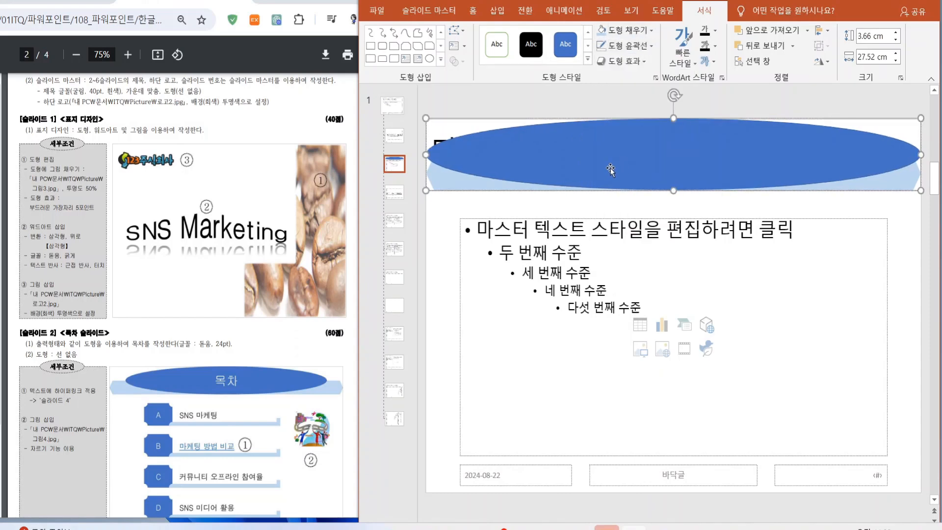
# Step: Bring the master title placeholder to the front of the ellipse and banner
pyautogui.click(437, 223)
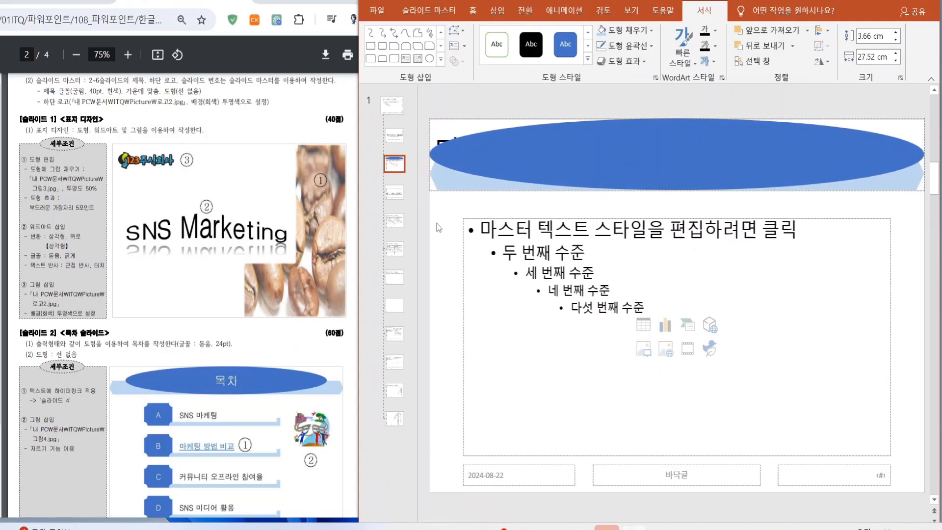
pyautogui.click(439, 119)
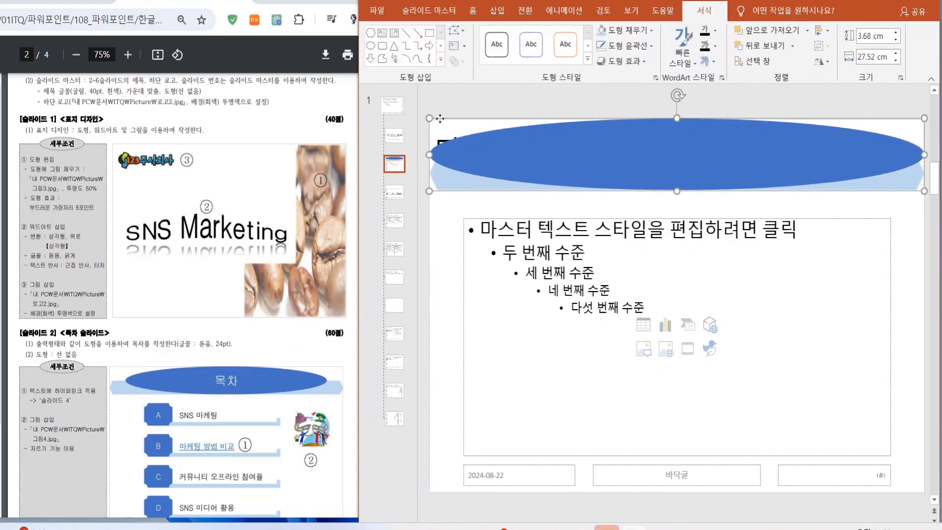
pyautogui.rightClick(440, 119)
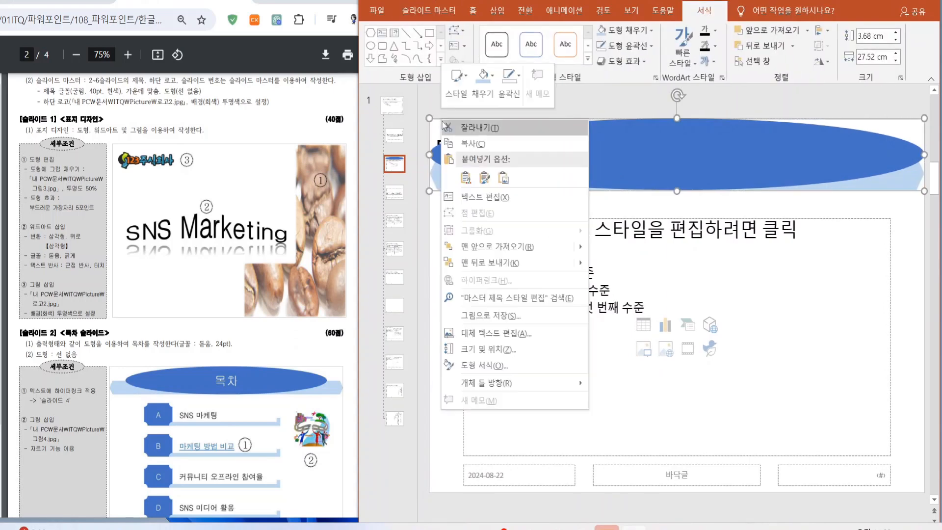
pyautogui.click(480, 252)
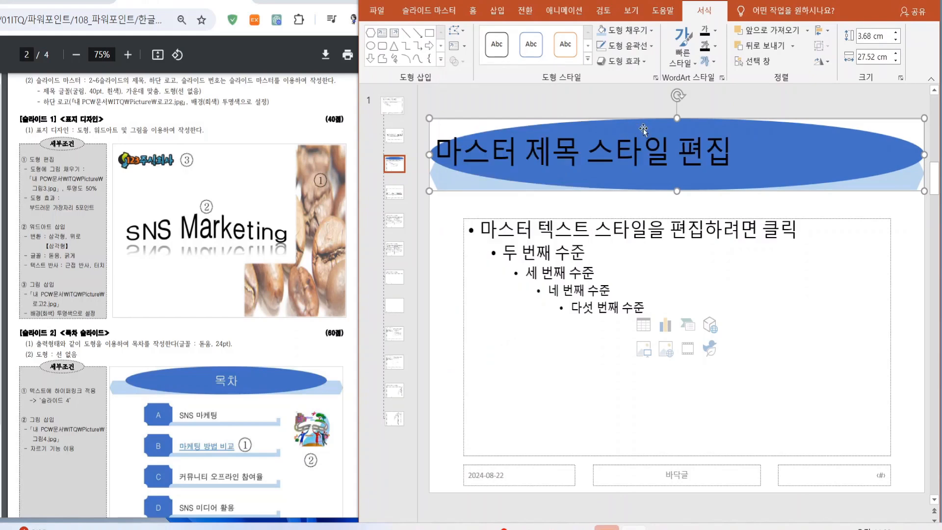
# Step: Center the master title text horizontally and vertically within its placeholder
pyautogui.click(473, 11)
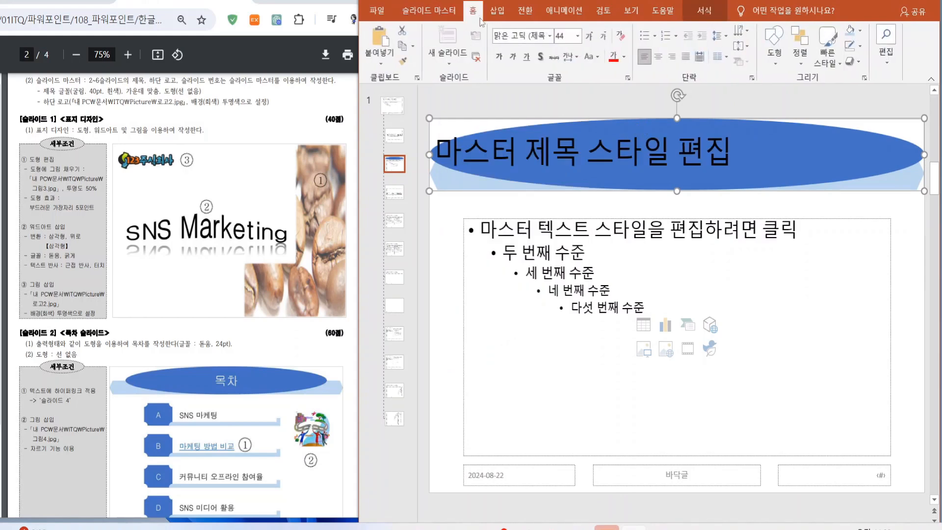
pyautogui.click(659, 57)
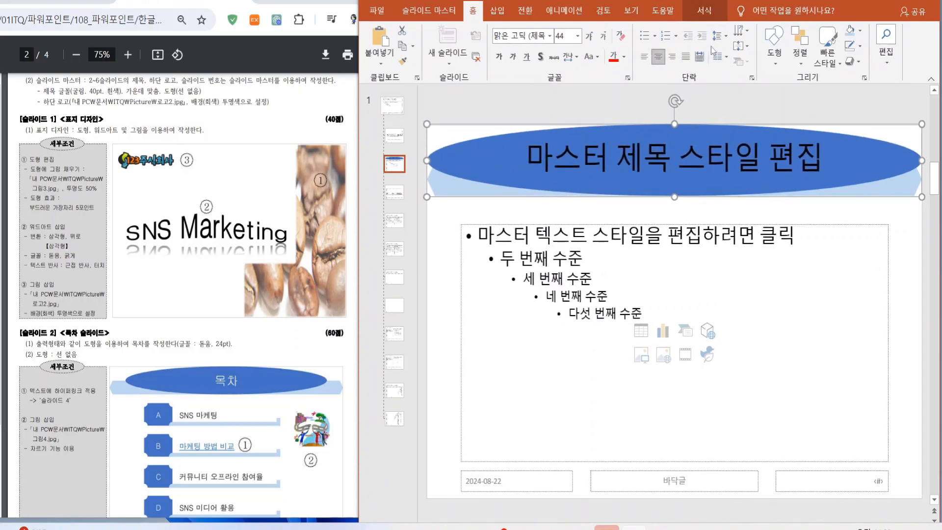
pyautogui.click(740, 46)
pyautogui.click(761, 118)
# Step: Format the master title text with the 굴림 font at 40 pt in white
pyautogui.click(521, 36)
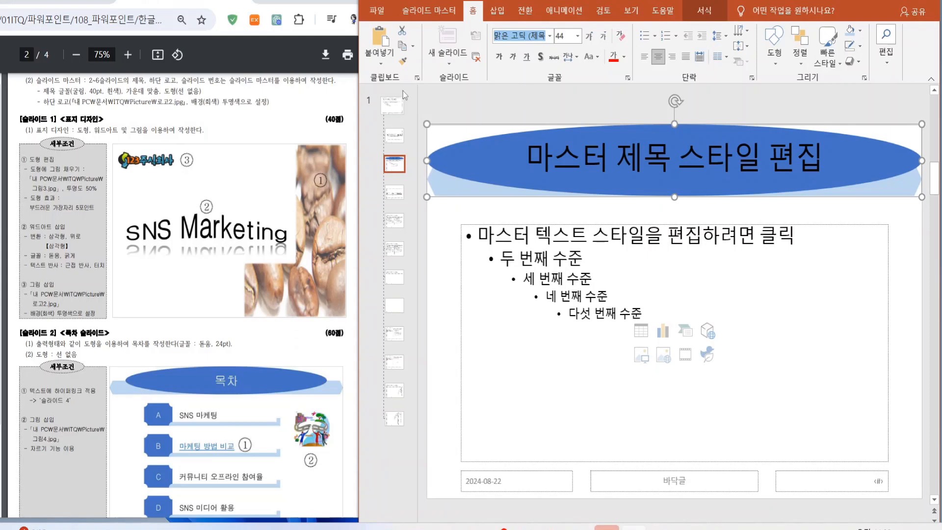
pyautogui.write('굴림')
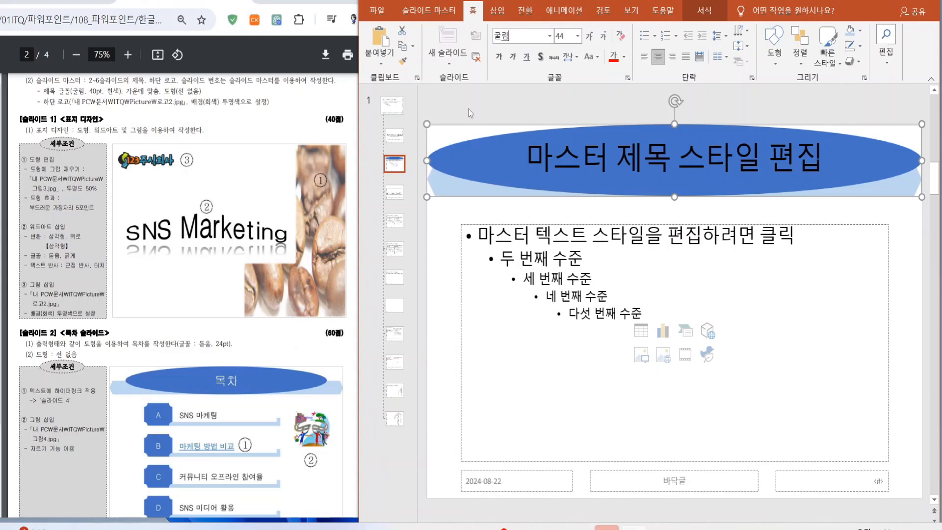
pyautogui.press('Return')
pyautogui.press('Tab')
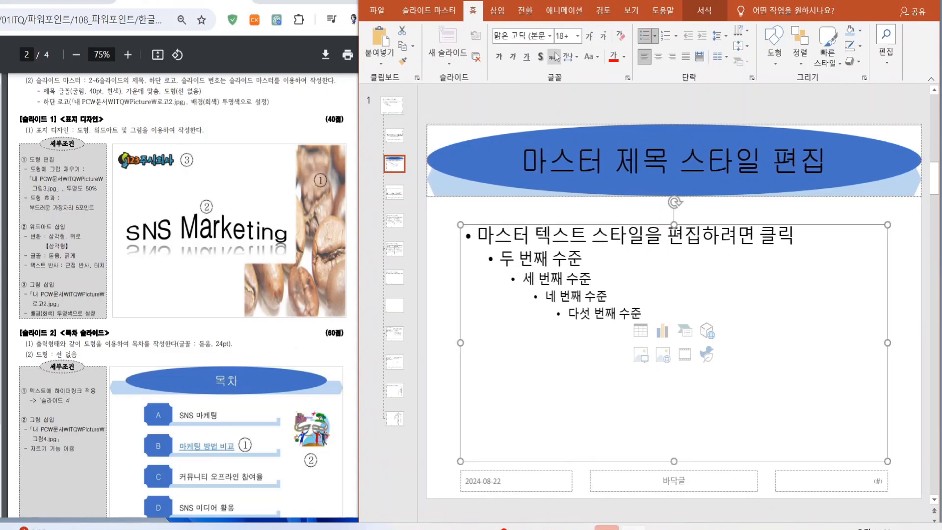
pyautogui.click(508, 109)
pyautogui.click(517, 125)
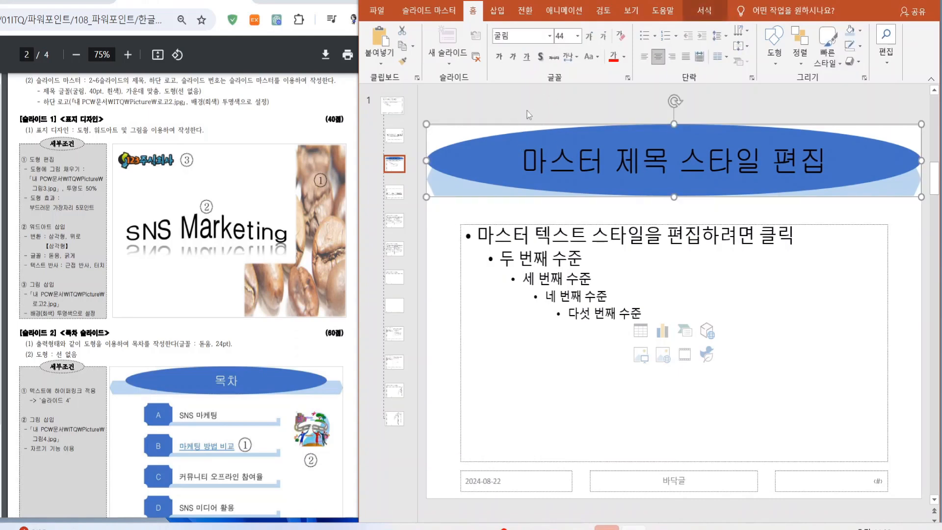
pyautogui.click(567, 35)
pyautogui.write('40')
pyautogui.press('Return')
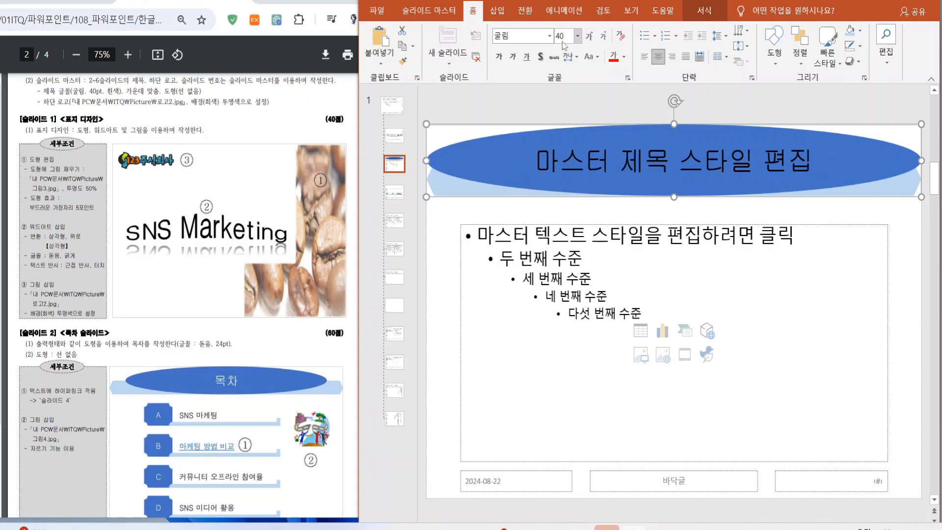
pyautogui.click(624, 57)
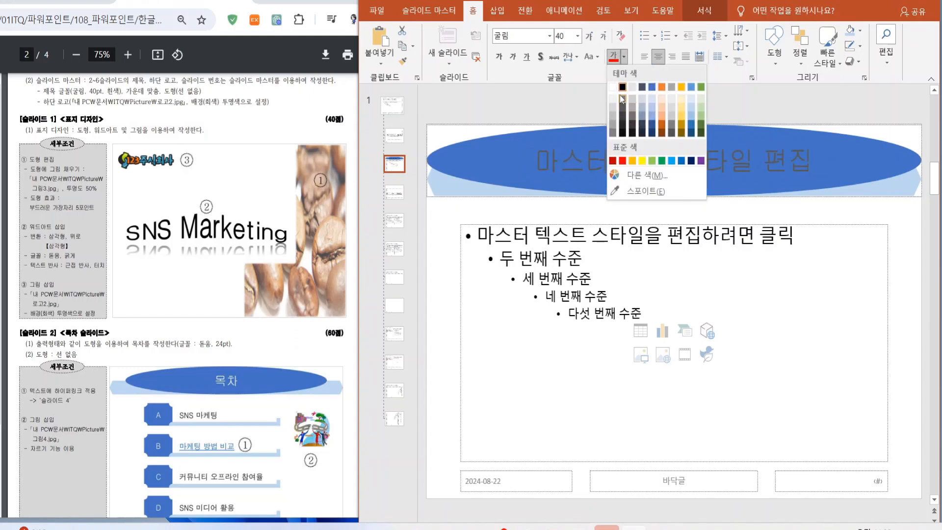
pyautogui.click(612, 87)
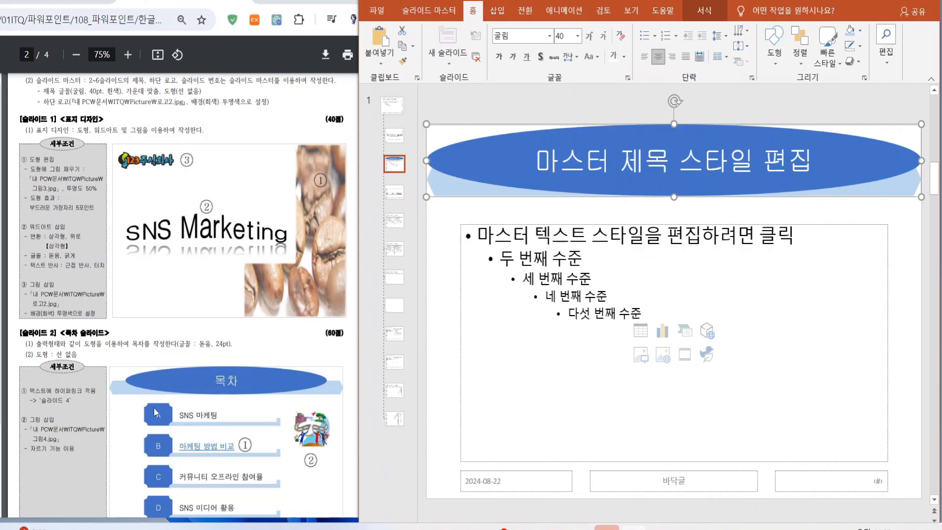
# Step: Insert 로고2.jpg from the ITQ Picture folder in Documents and place it at about 3.19 × 1.18 cm over the date placeholder
pyautogui.scroll(-1, 156, 412)
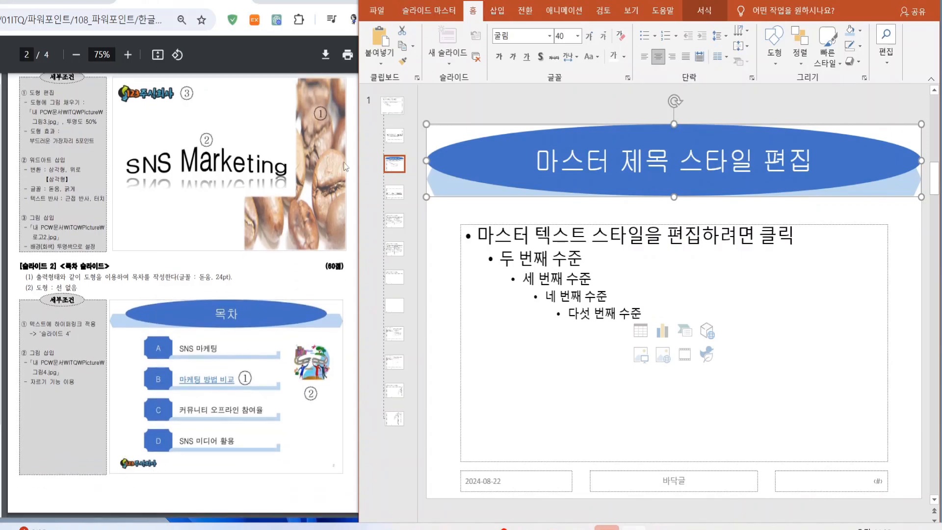
pyautogui.click(496, 10)
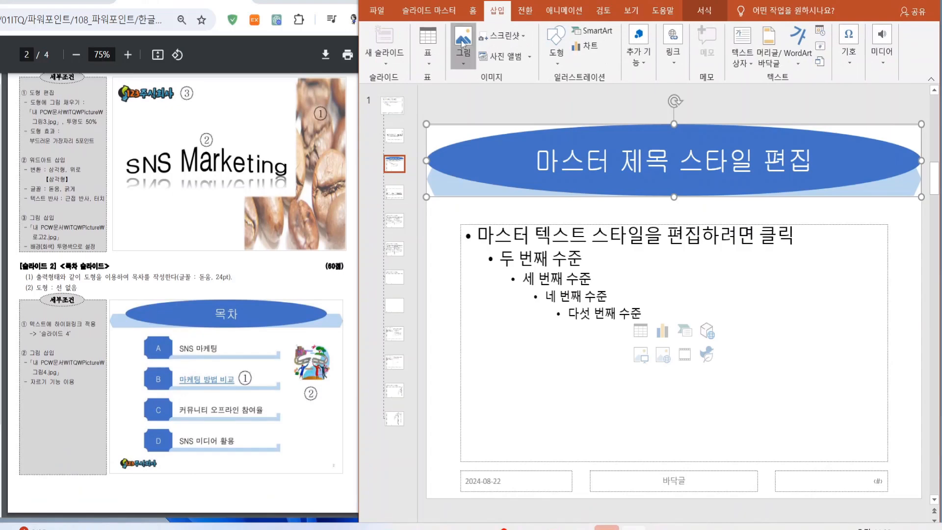
pyautogui.click(462, 44)
pyautogui.click(484, 98)
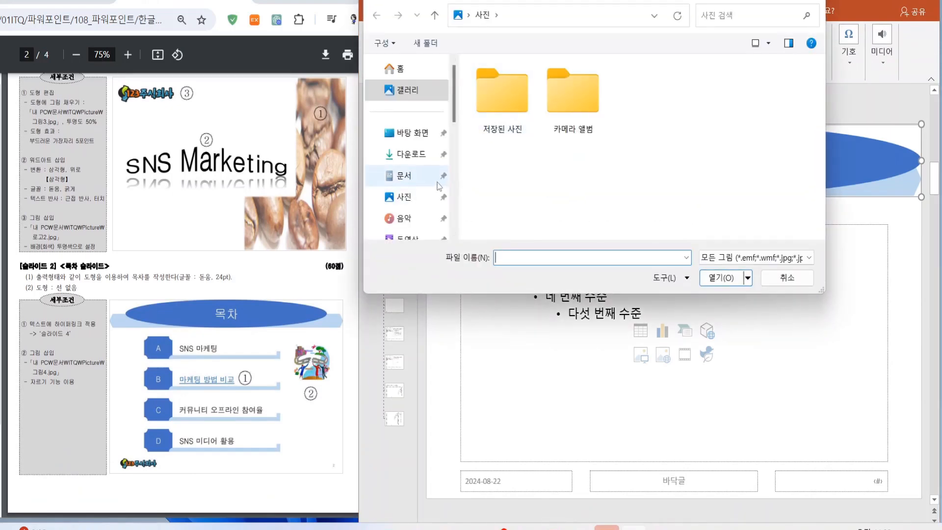
pyautogui.click(404, 198)
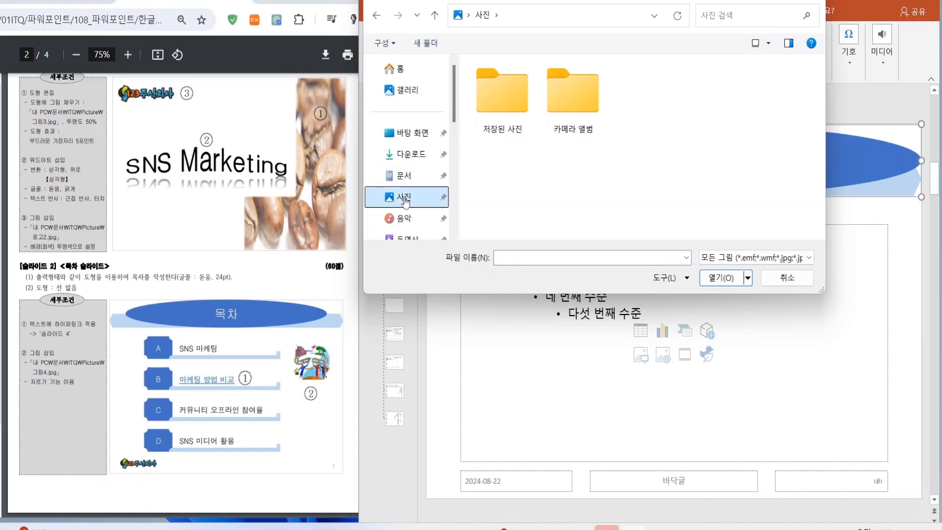
pyautogui.click(404, 175)
pyautogui.doubleClick(495, 123)
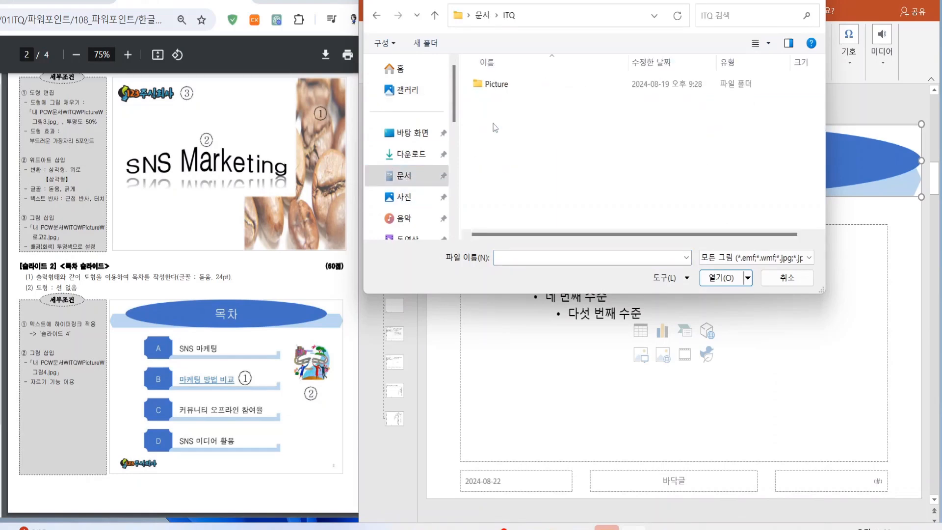
pyautogui.doubleClick(493, 85)
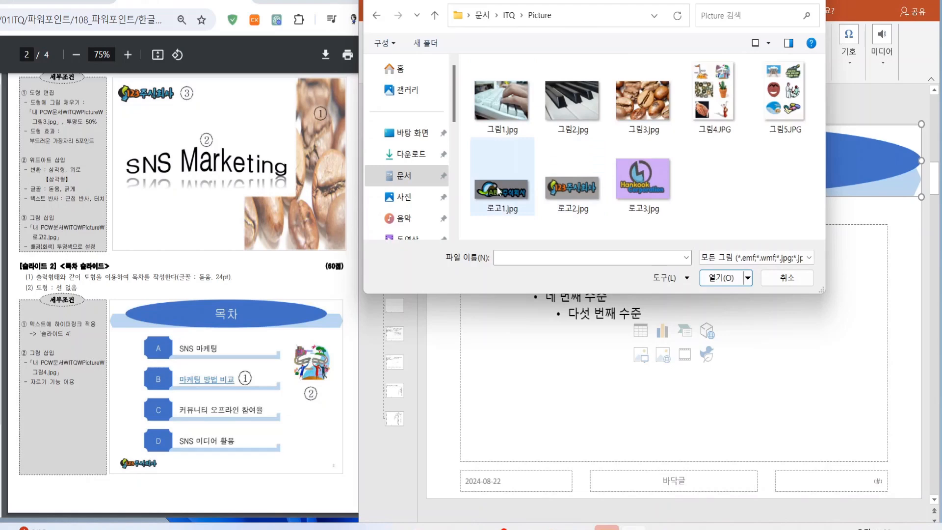
pyautogui.click(564, 191)
pyautogui.click(710, 276)
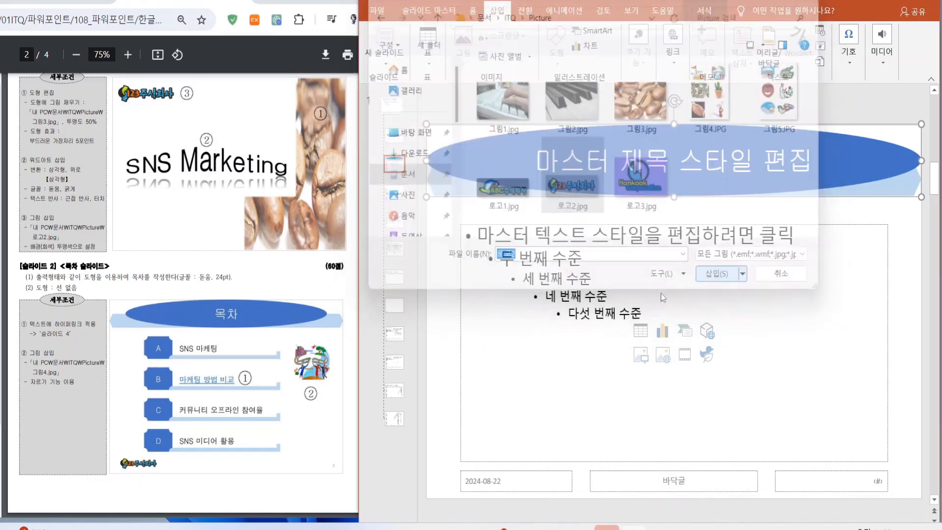
pyautogui.moveTo(633, 303); pyautogui.dragTo(500, 448)
pyautogui.moveTo(621, 423); pyautogui.dragTo(520, 482)
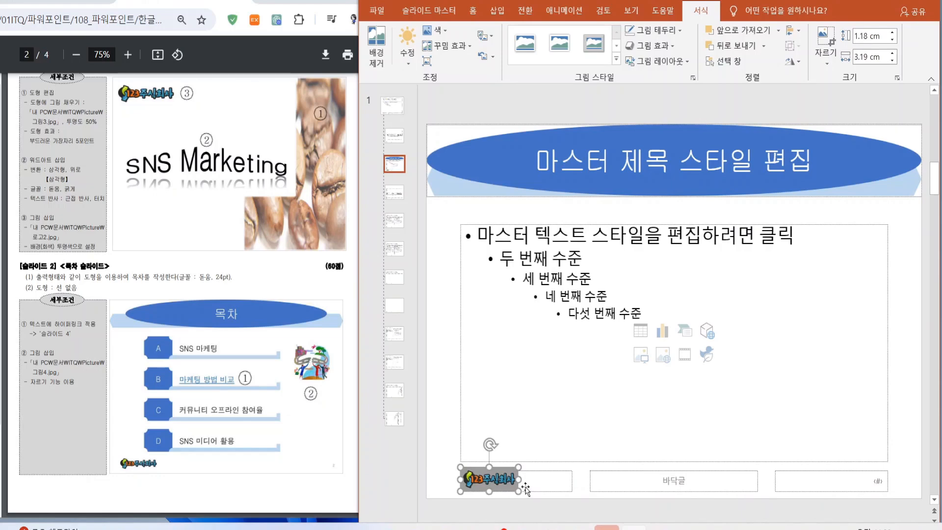
# Step: Make the logo's gray background transparent and nudge the logo slightly down
pyautogui.click(434, 30)
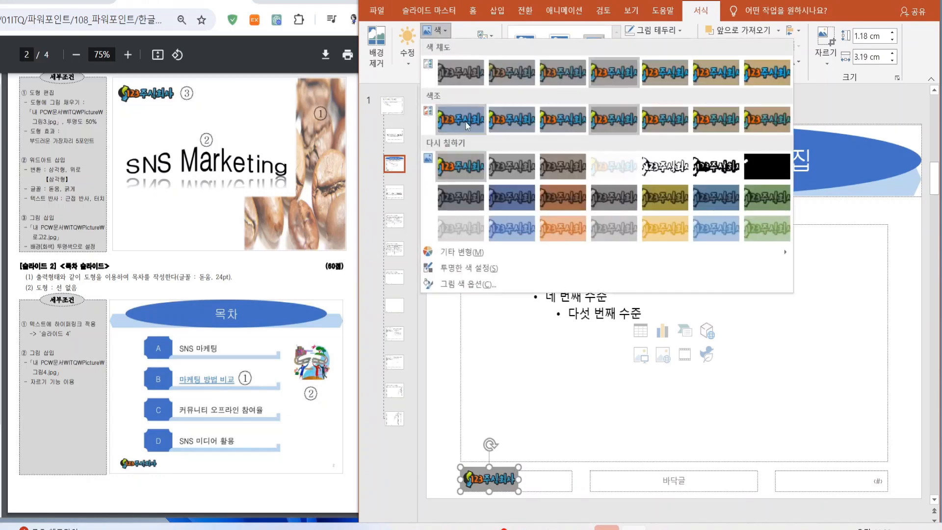
pyautogui.click(466, 268)
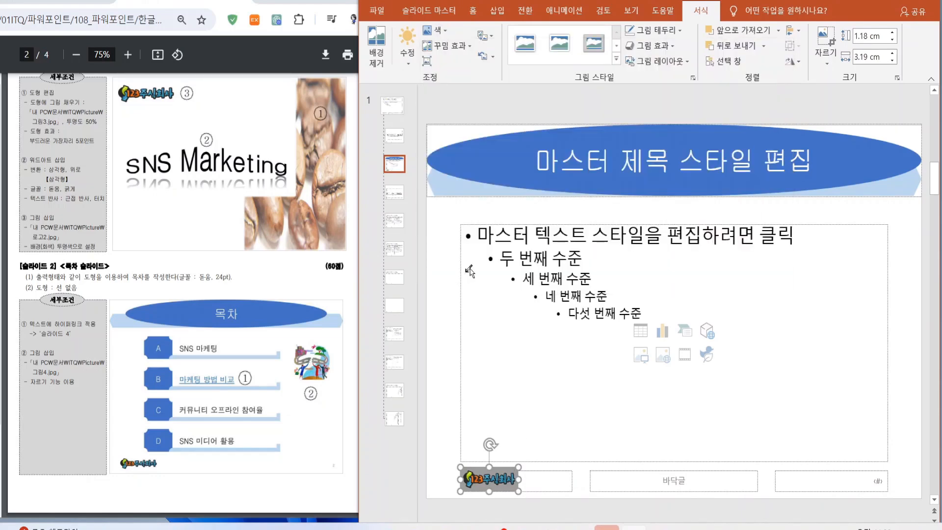
pyautogui.click(513, 471)
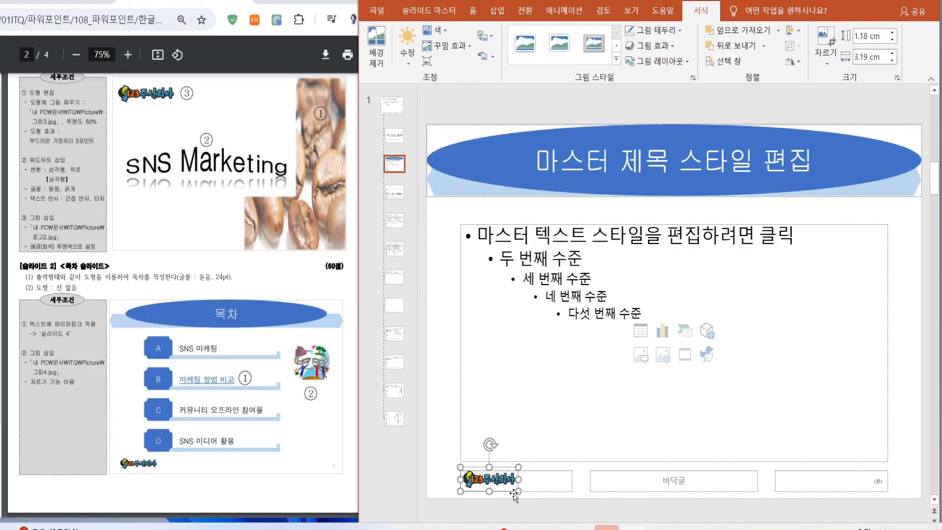
pyautogui.press('Down')
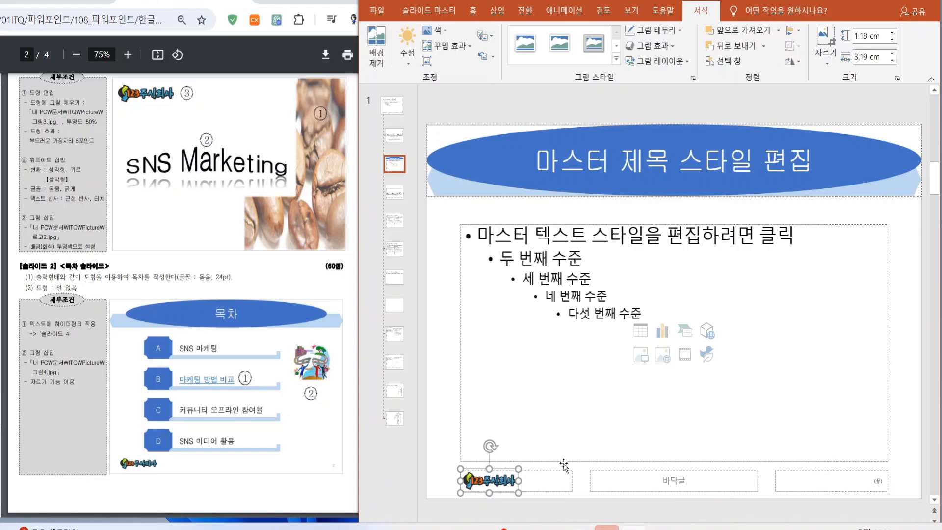
pyautogui.rightClick(512, 483)
pyautogui.click(543, 260)
pyautogui.click(836, 473)
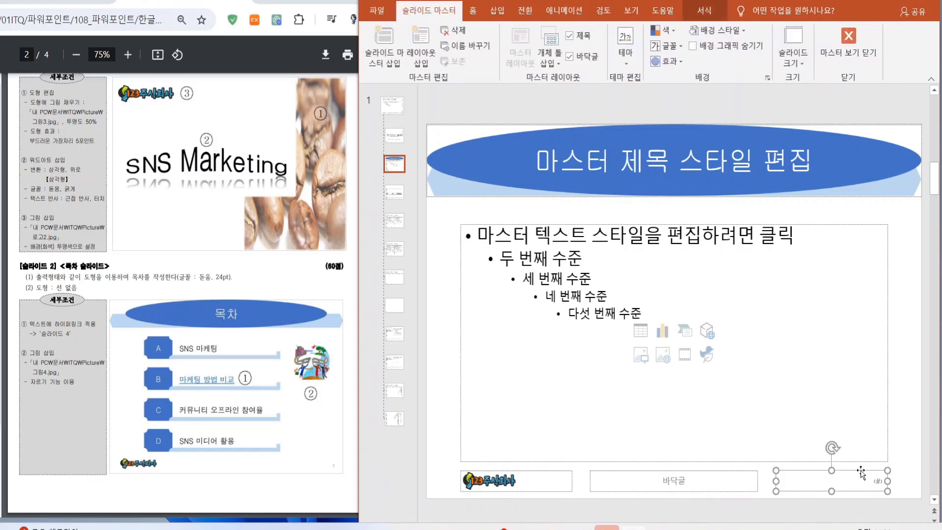
pyautogui.click(493, 12)
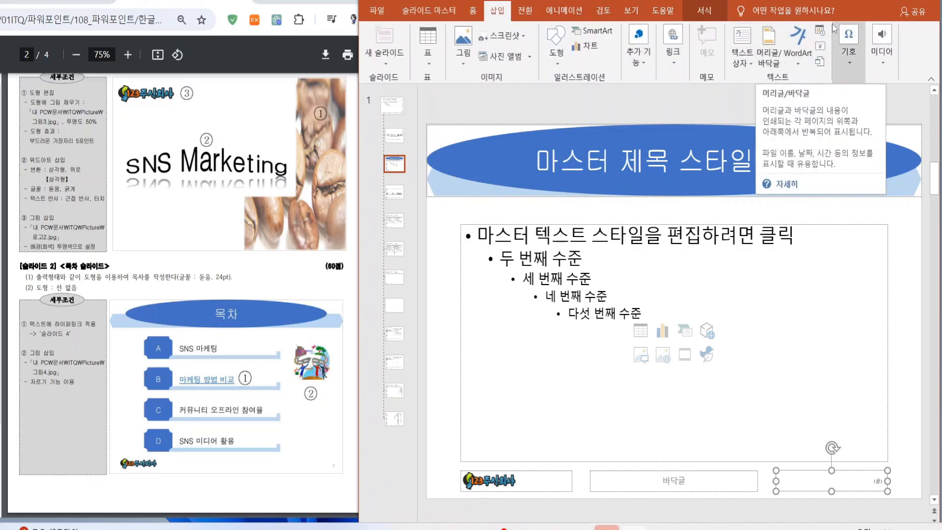
pyautogui.click(910, 1)
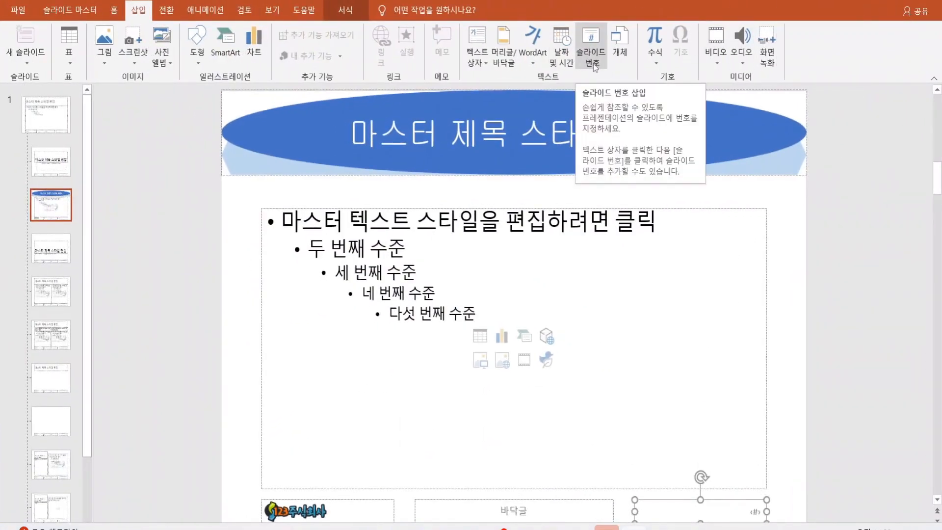
pyautogui.click(504, 68)
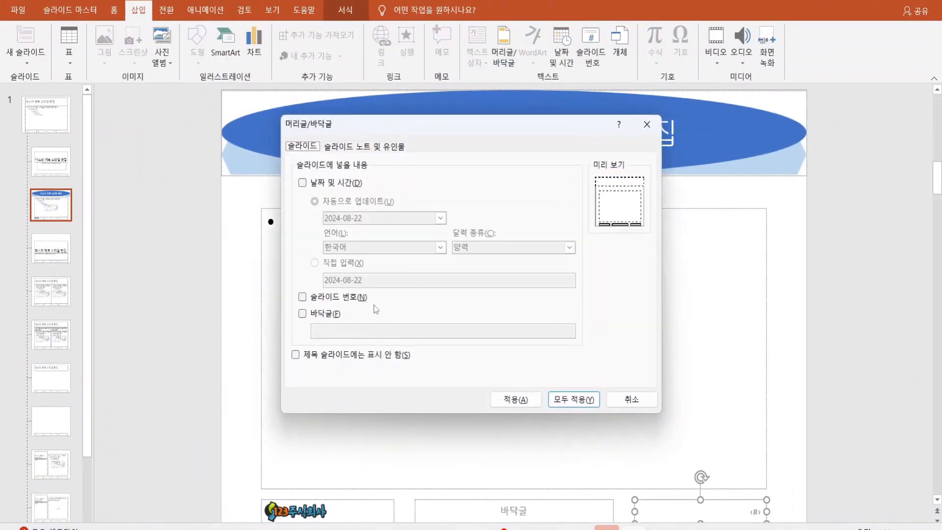
pyautogui.click(332, 300)
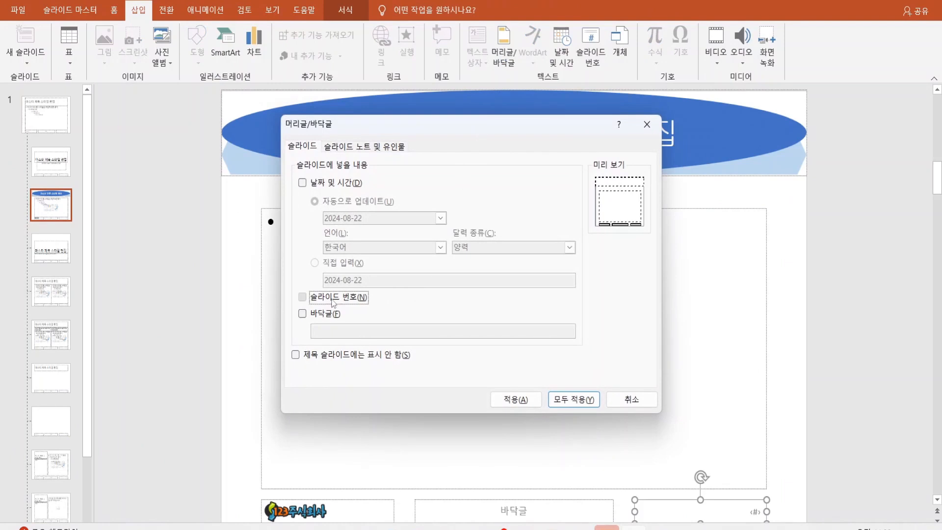
pyautogui.click(346, 356)
pyautogui.click(640, 396)
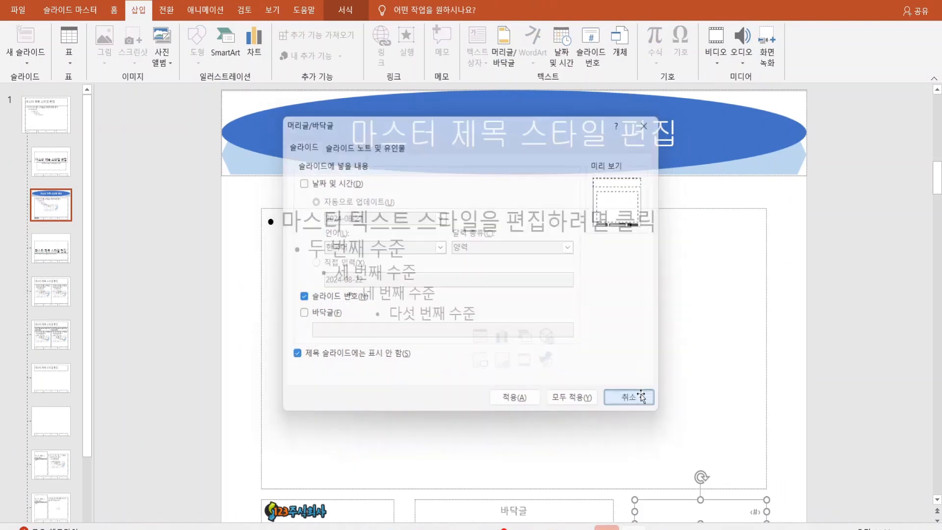
# Step: Apply slide numbers to all slides except the title slide, and close the slide master view
pyautogui.click(591, 51)
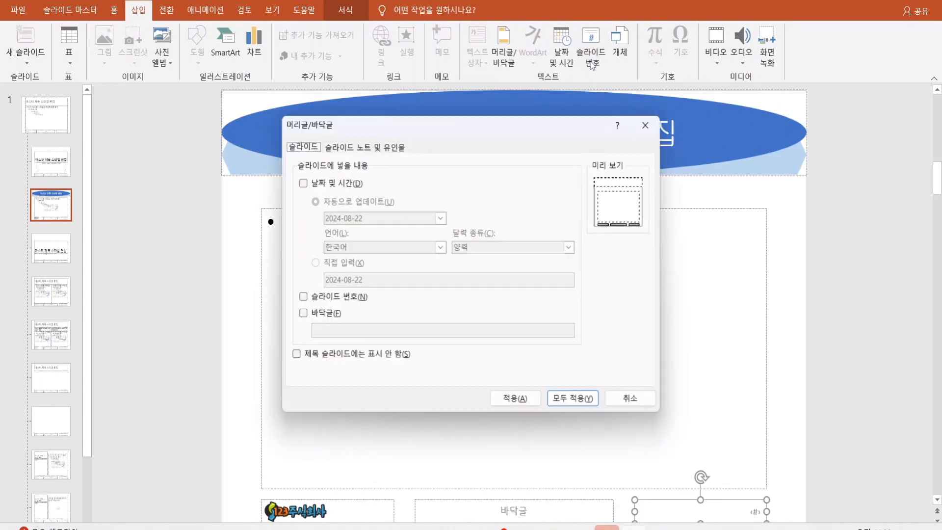
pyautogui.click(344, 298)
pyautogui.click(339, 357)
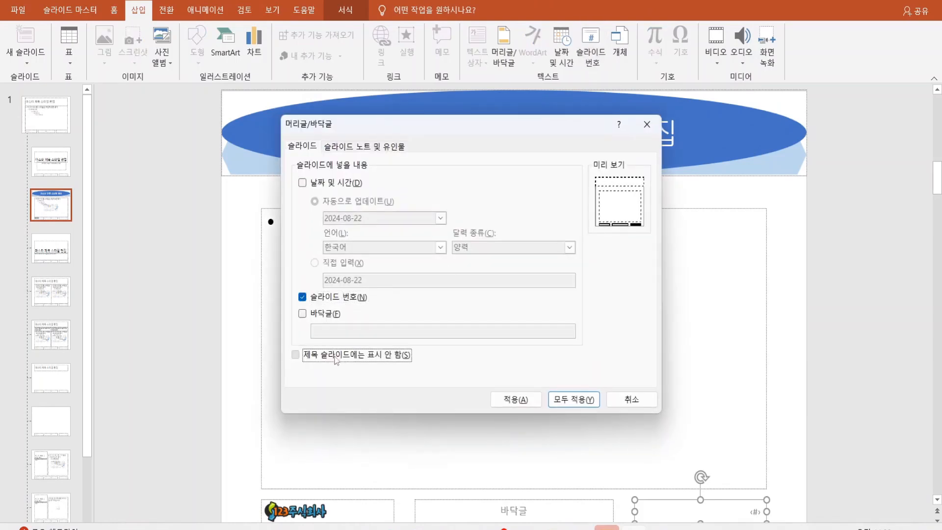
pyautogui.click(567, 400)
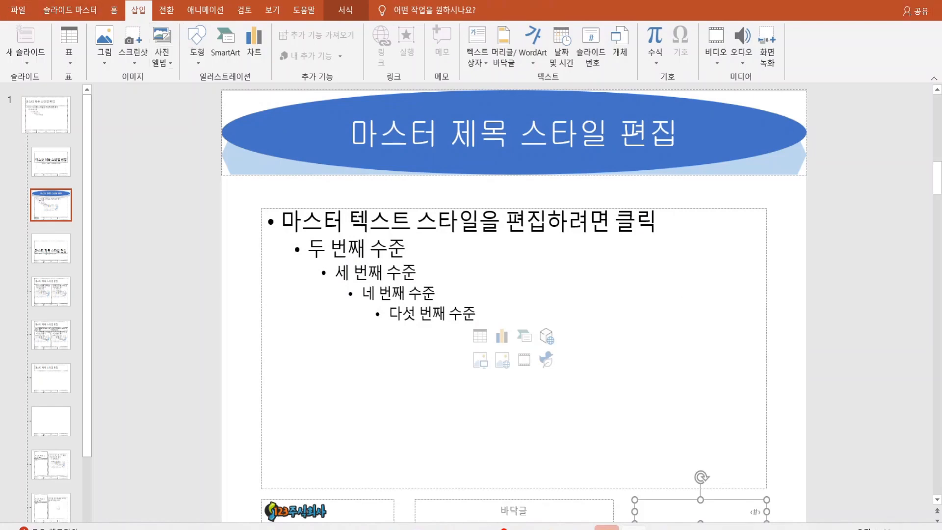
pyautogui.click(891, 1)
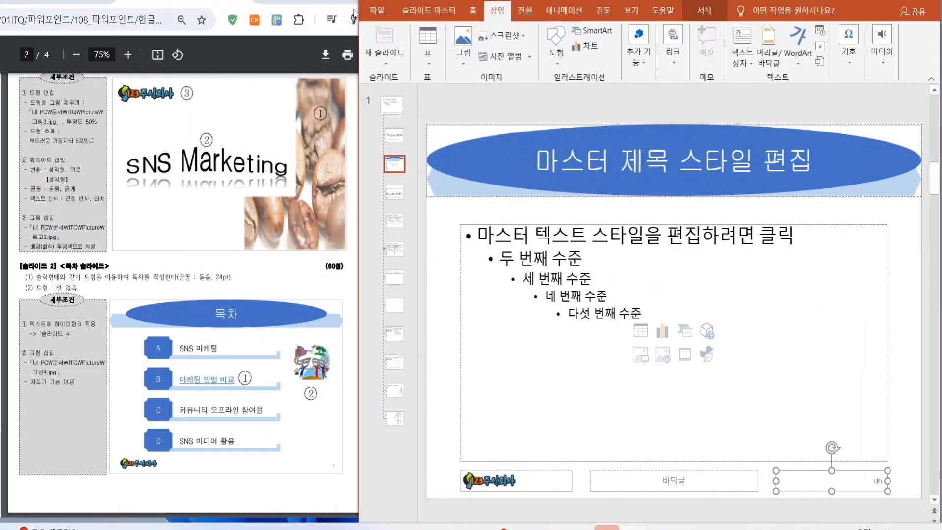
pyautogui.click(429, 10)
pyautogui.click(846, 48)
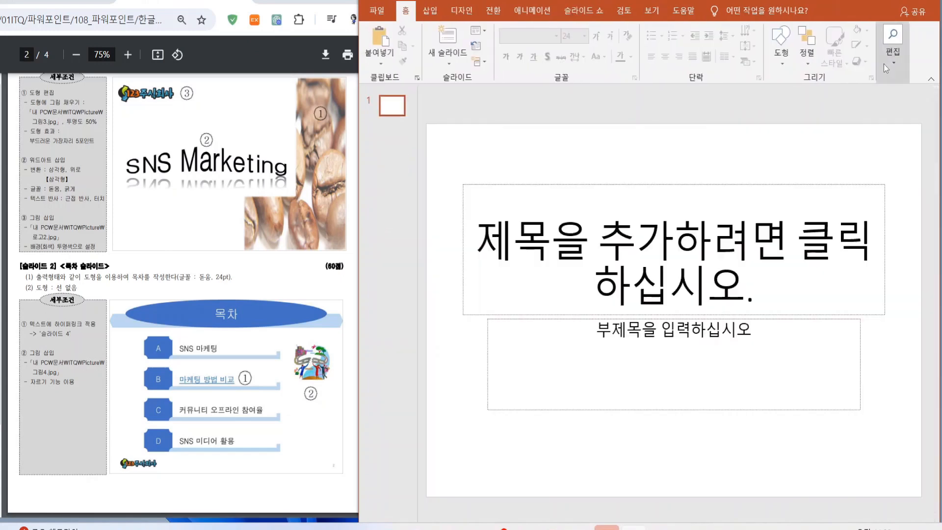
# Step: Add five new slides after the title slide so the presentation has six slides
pyautogui.rightClick(386, 157)
pyautogui.click(413, 202)
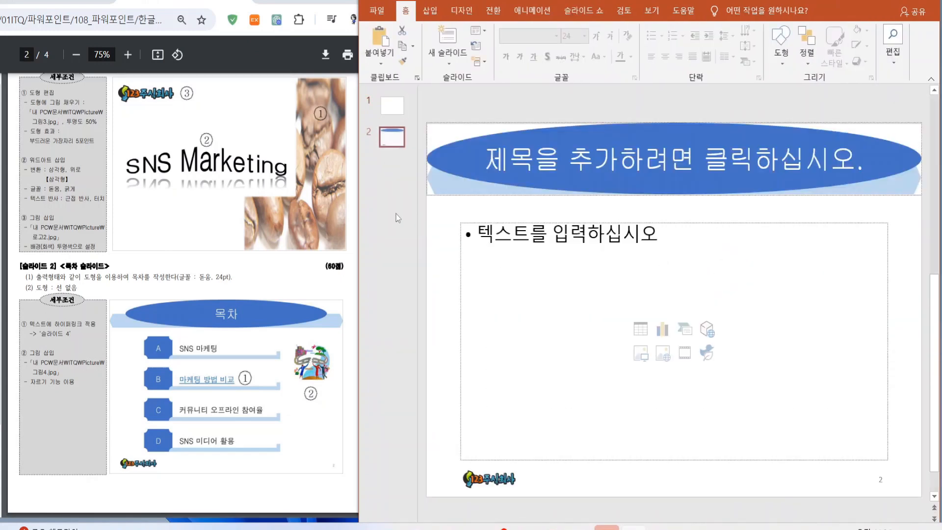
pyautogui.rightClick(386, 203)
pyautogui.click(417, 249)
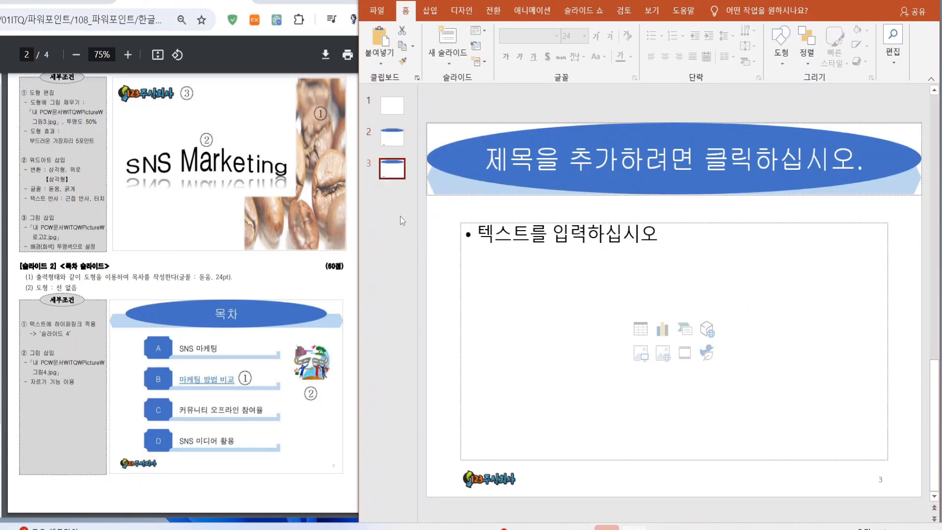
pyautogui.hotkey('ctrl', 'm')
pyautogui.hotkey('ctrl', 'm')
pyautogui.hotkey('ctrl', 'm')
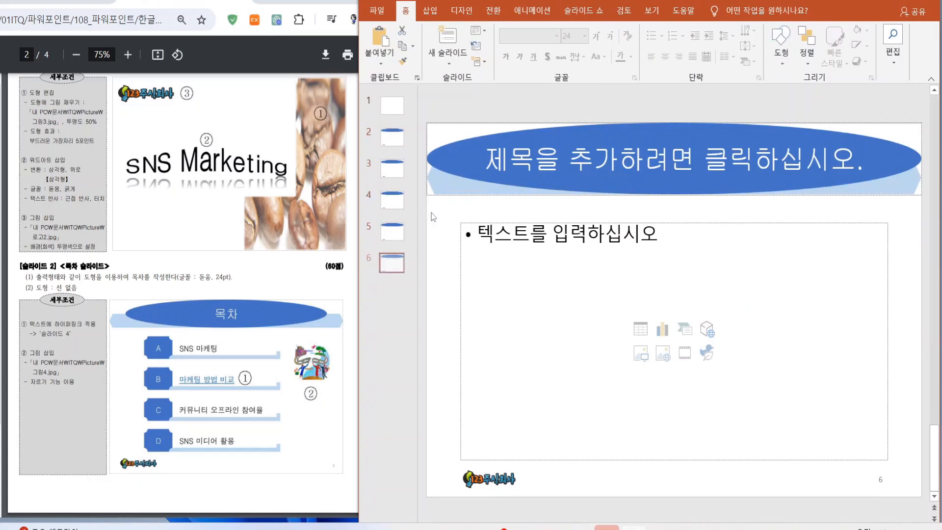
pyautogui.click(403, 132)
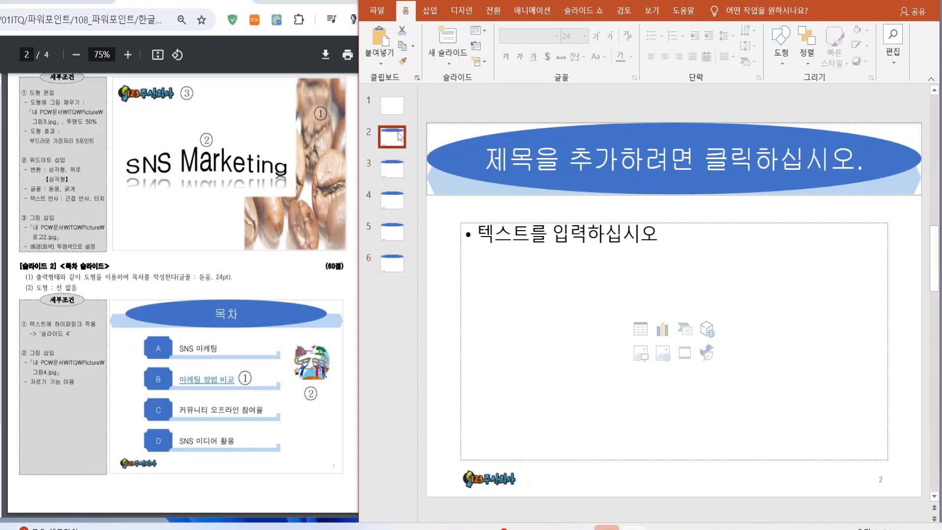
# Step: Delete the title and subtitle placeholders from slide 1
pyautogui.click(399, 109)
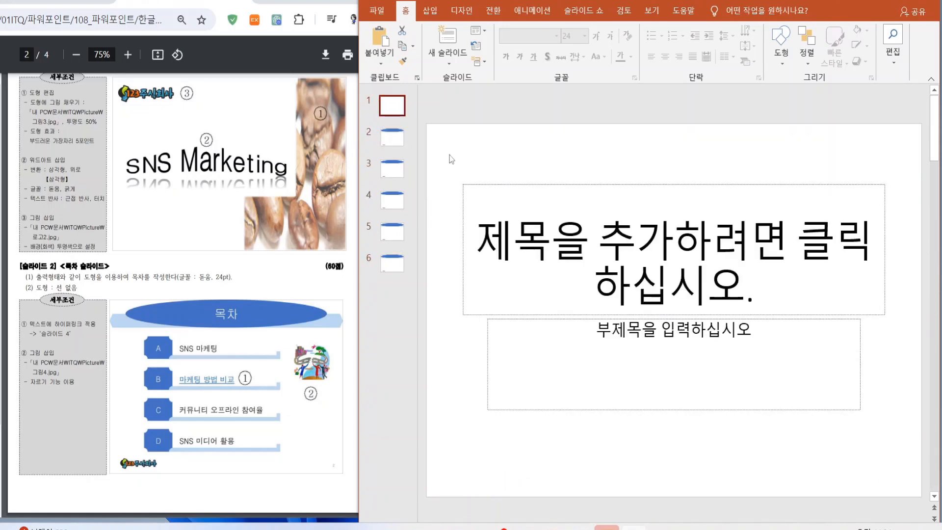
pyautogui.moveTo(439, 156); pyautogui.dragTo(917, 420)
pyautogui.press('Delete')
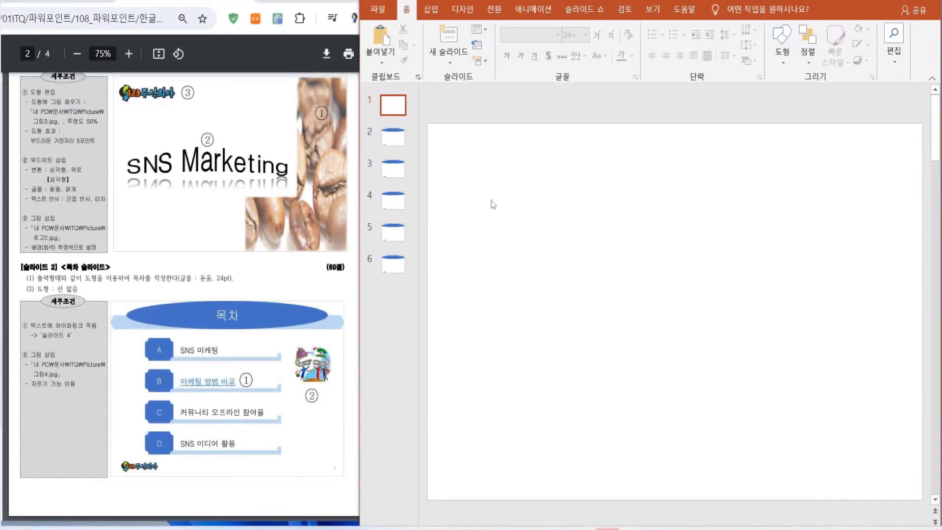
# Step: Paste the copied logo onto slide 1, then move it to the slide's upper-left corner and enlarge it
pyautogui.hotkey('ctrl', 'v')
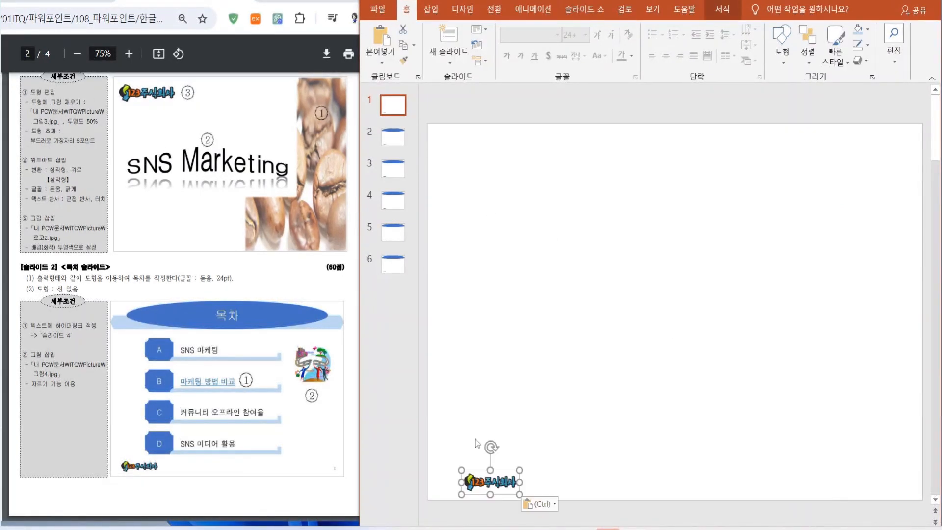
pyautogui.moveTo(499, 469); pyautogui.dragTo(537, 179)
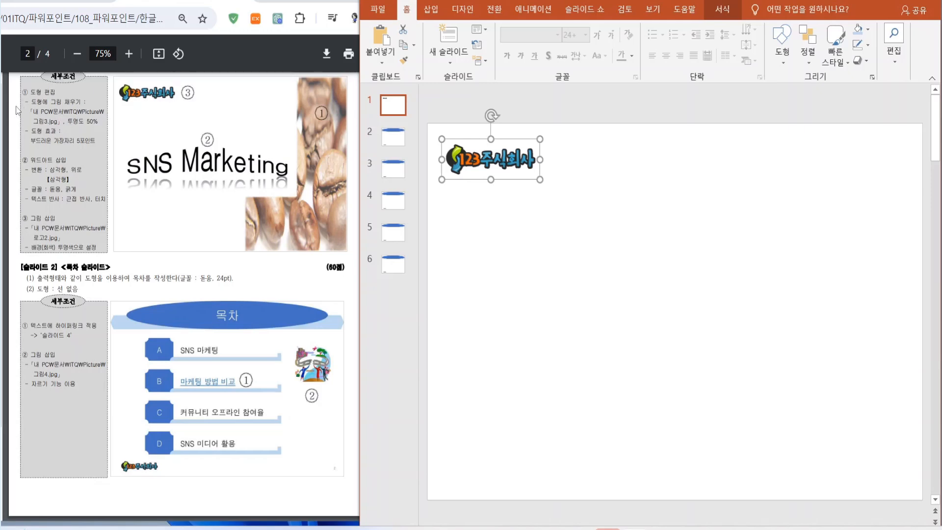
# Step: Read the slide 1 cover requirements for the shape, WordArt and picture in the exam PDF in the browser, and return to PowerPoint
pyautogui.moveTo(361, 149); pyautogui.dragTo(390, 149)
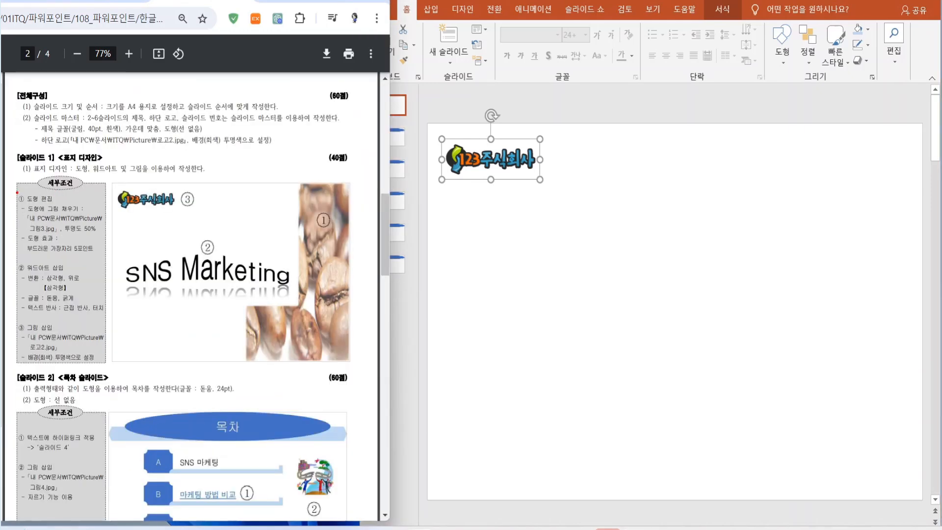
pyautogui.moveTo(17, 192); pyautogui.dragTo(109, 255)
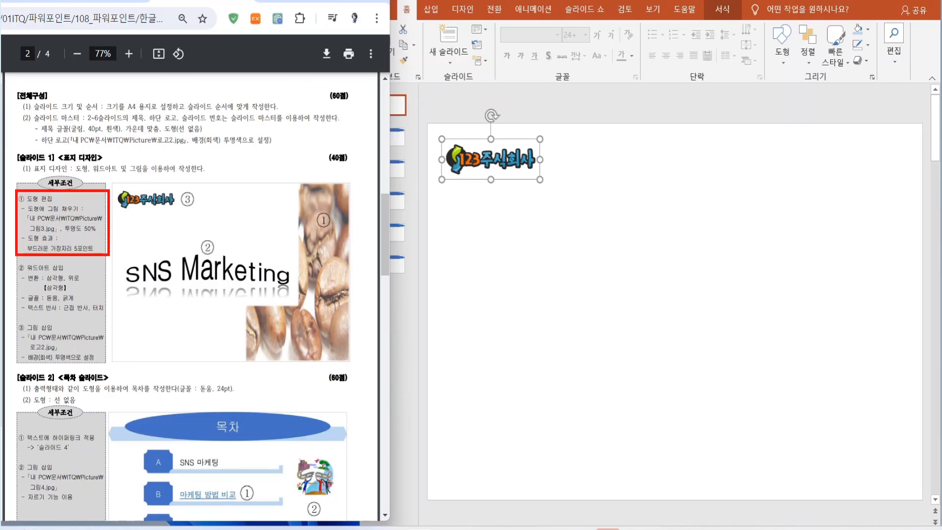
pyautogui.moveTo(10, 264); pyautogui.dragTo(107, 317)
pyautogui.moveTo(11, 319)
pyautogui.mouseDown()
pyautogui.moveTo(91, 365)
pyautogui.moveTo(107, 363)
pyautogui.mouseUp()
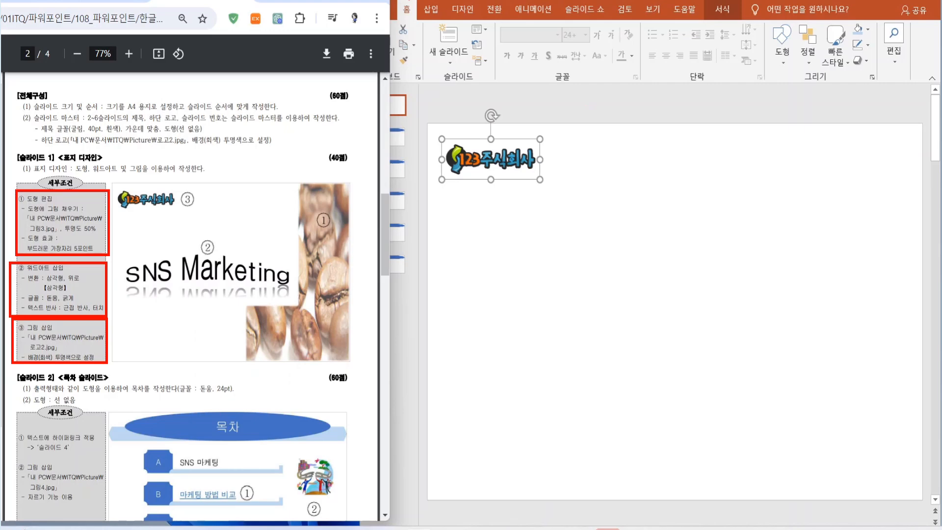
pyautogui.press('Escape')
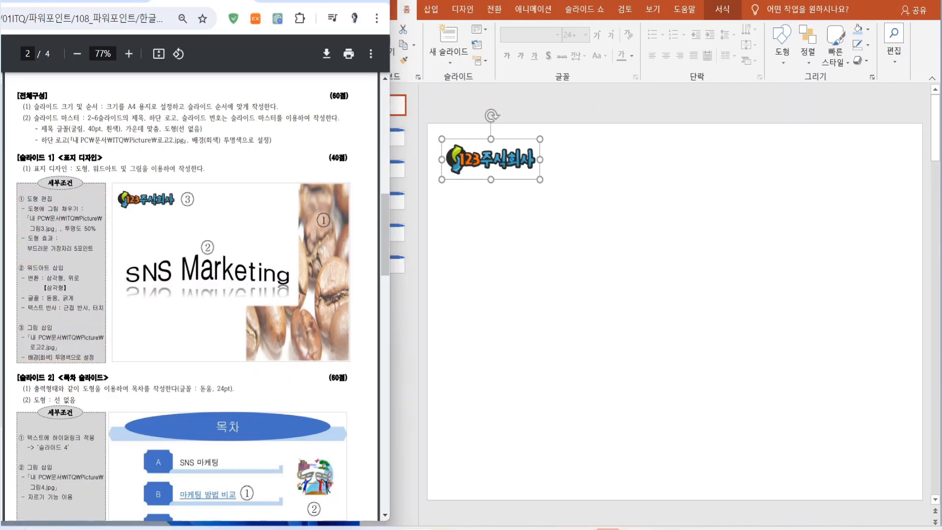
pyautogui.click(554, 2)
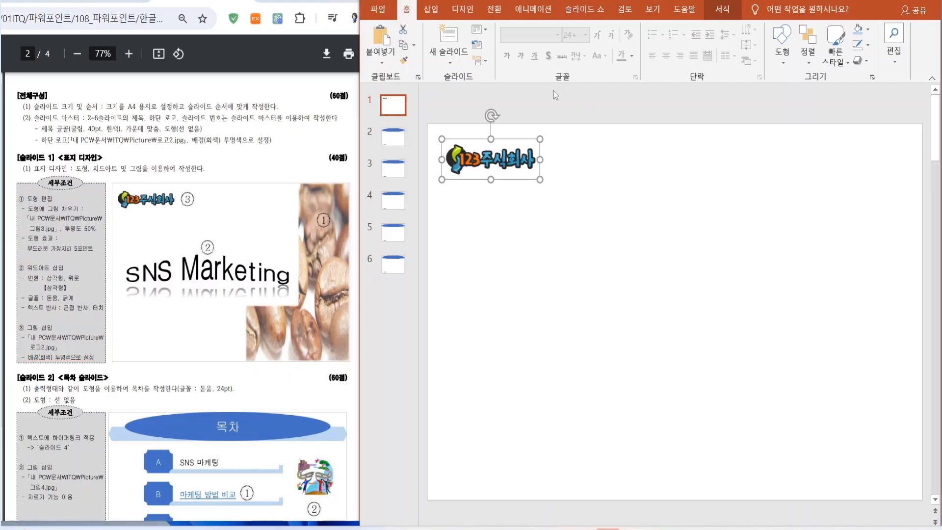
# Step: Draw an L-shape about 19.05 cm high and 10.46 cm wide over the full height of slide 1's right part
pyautogui.click(431, 10)
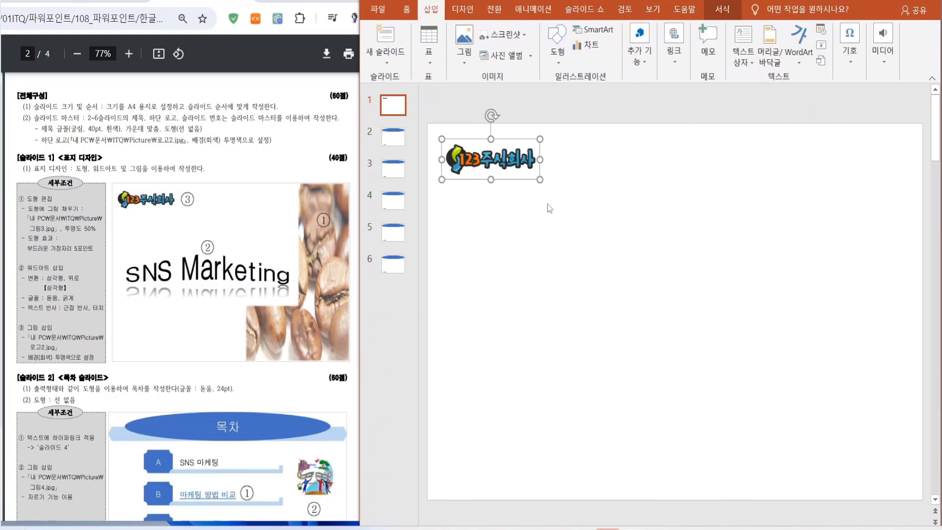
pyautogui.click(557, 47)
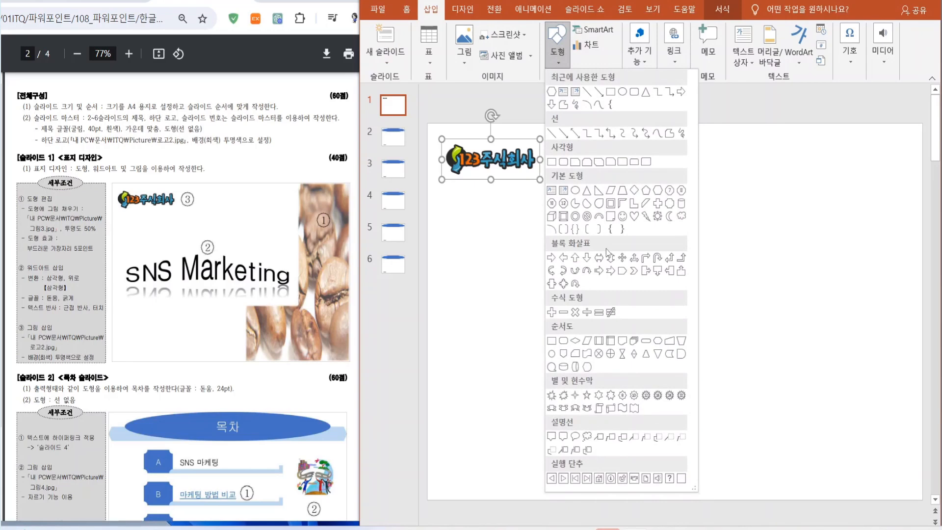
pyautogui.click(635, 203)
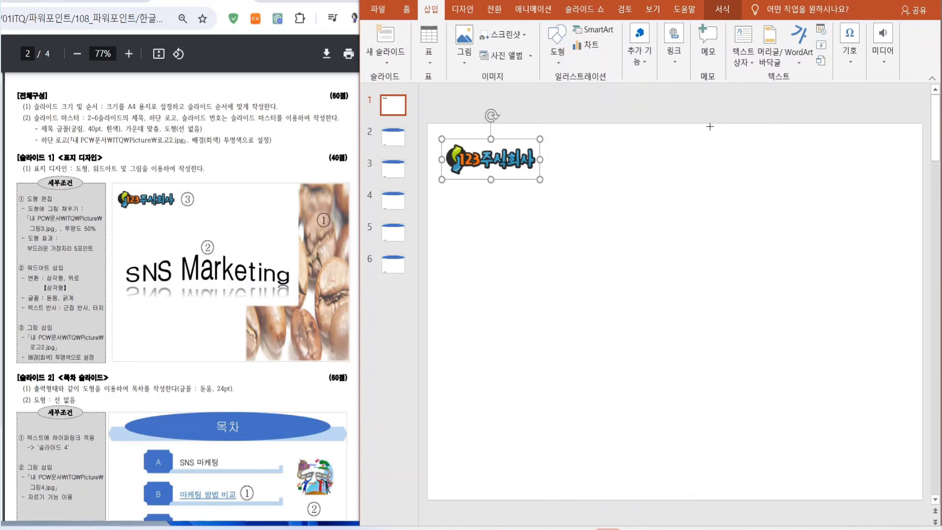
pyautogui.moveTo(706, 126); pyautogui.dragTo(895, 499)
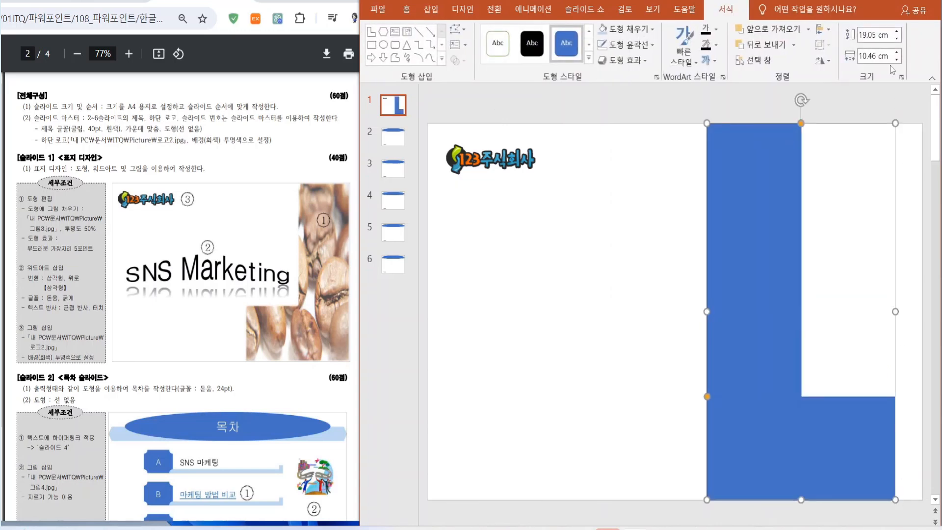
# Step: Flip the L-shape horizontally and move it flush against the slide's right edge
pyautogui.click(825, 61)
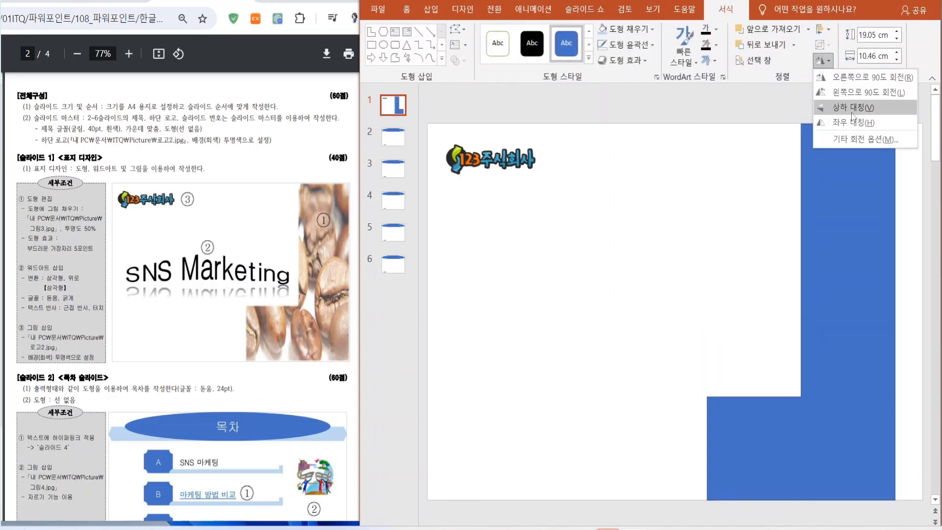
pyautogui.click(854, 123)
pyautogui.moveTo(862, 361); pyautogui.dragTo(895, 372)
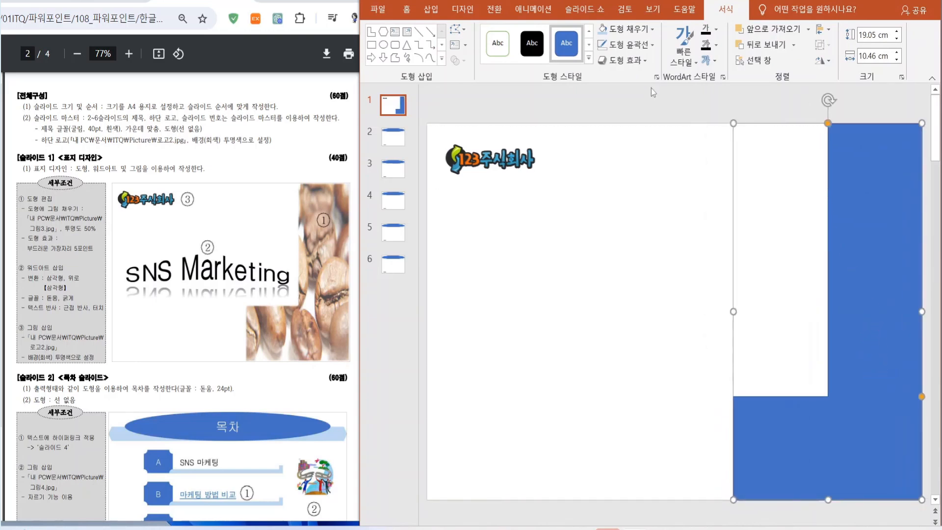
# Step: Fill the L-shape with the picture 그림3.jpg from the ITQ Picture folder in Documents, and select the shape
pyautogui.click(652, 36)
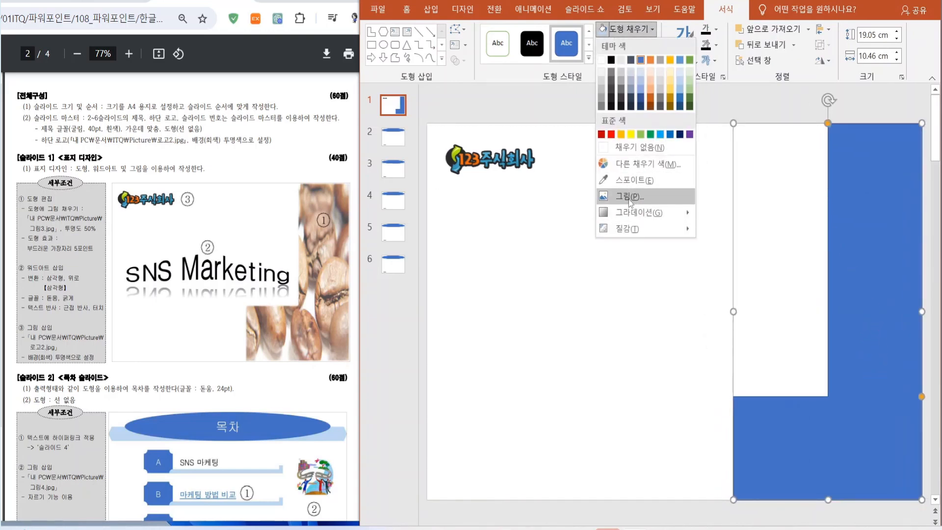
pyautogui.click(645, 194)
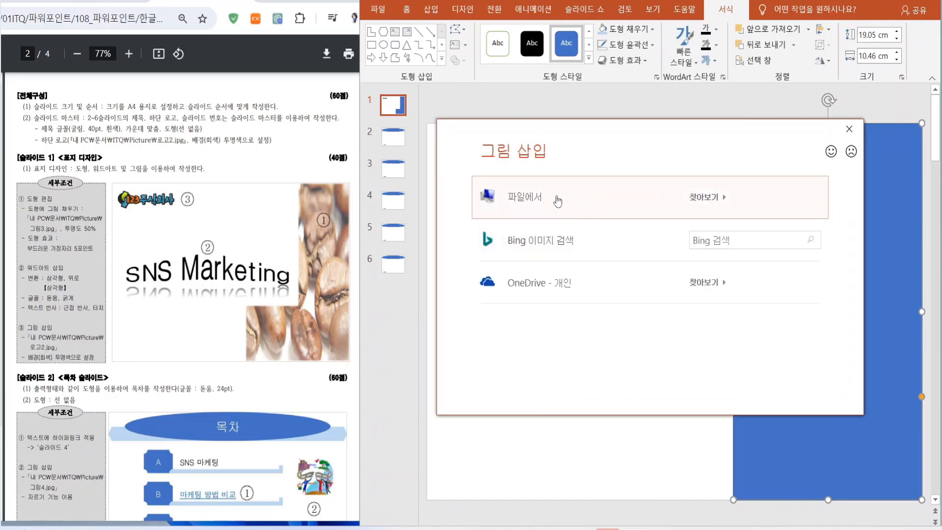
pyautogui.click(559, 200)
pyautogui.click(644, 101)
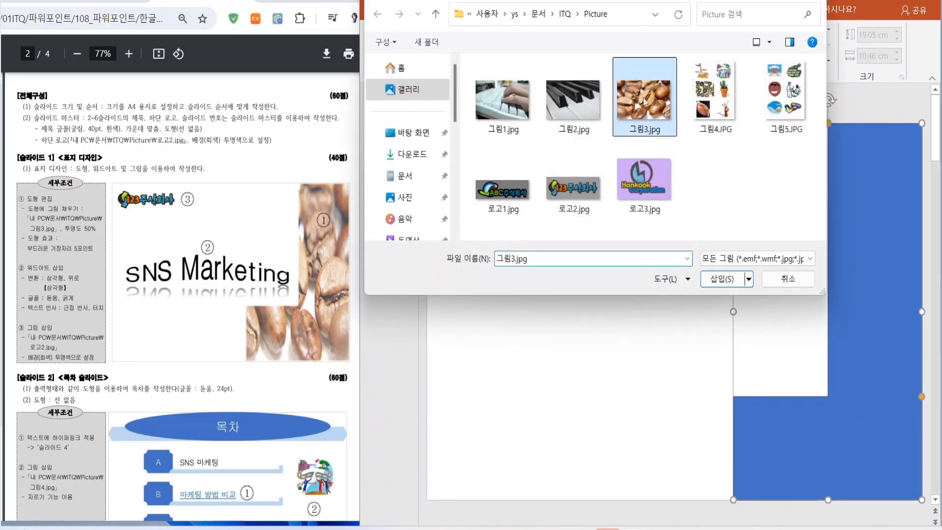
pyautogui.click(729, 281)
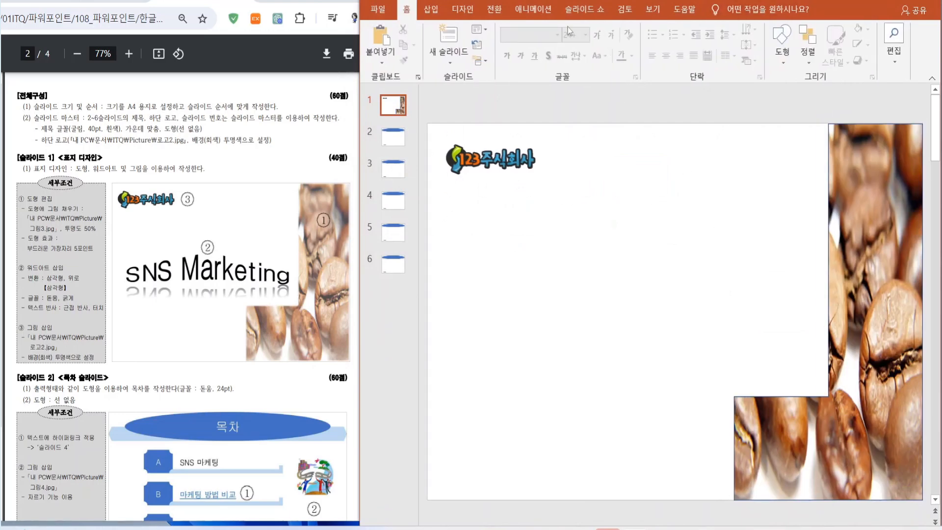
pyautogui.click(859, 184)
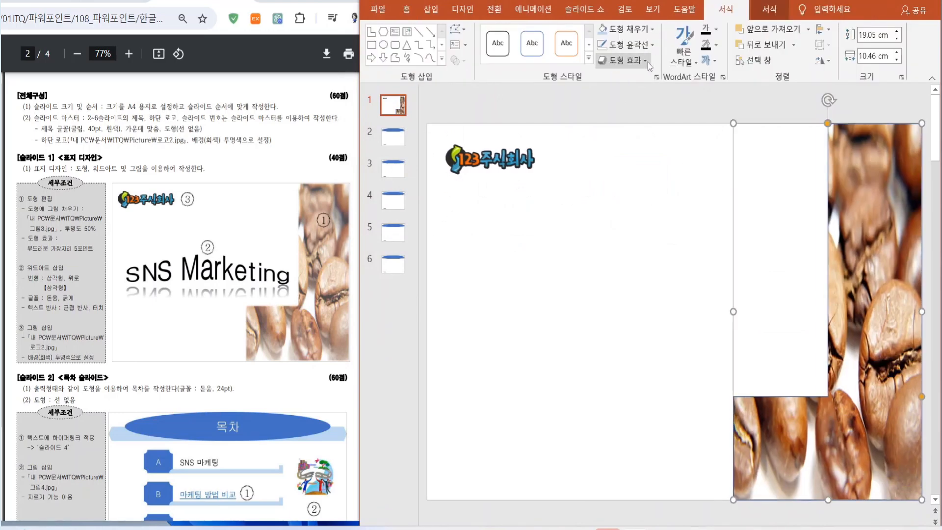
# Step: Apply a 5-point soft edge effect to the picture-filled L-shape
pyautogui.click(648, 63)
pyautogui.moveTo(660, 208)
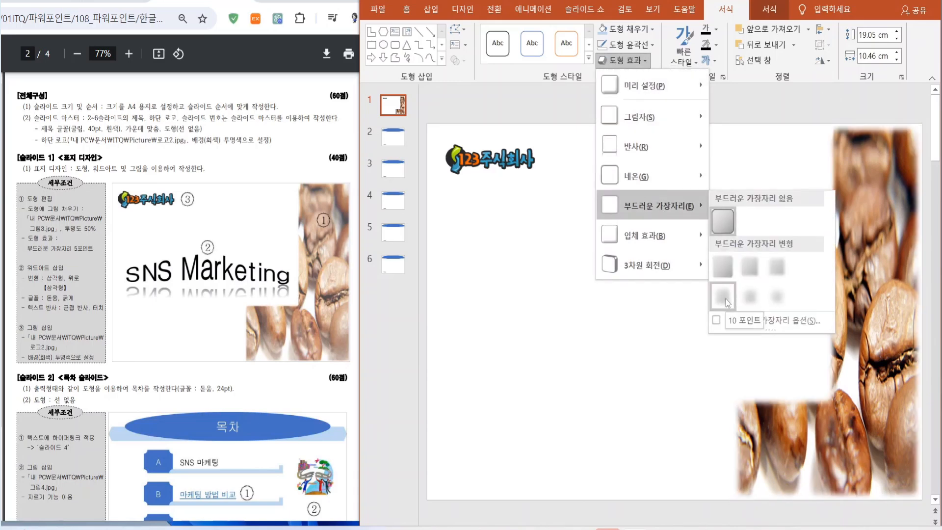
pyautogui.click(777, 276)
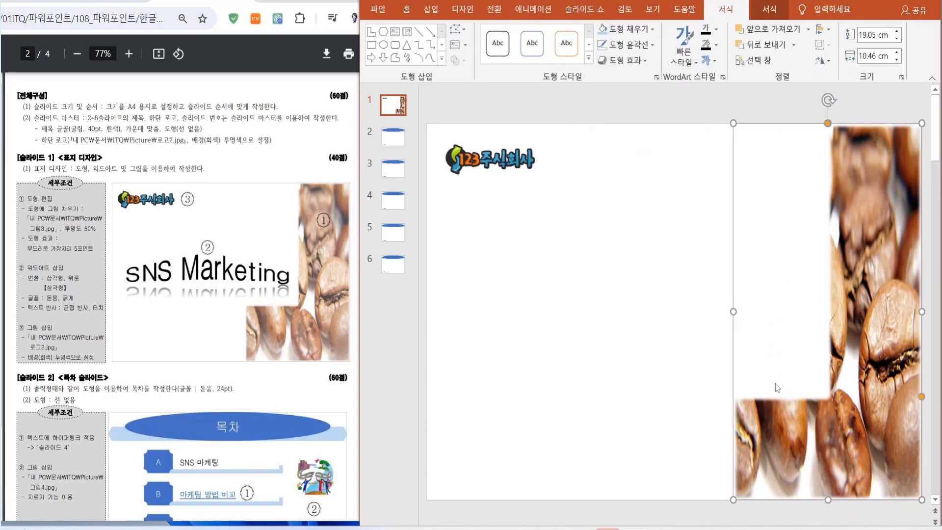
# Step: Set the L-shape's picture fill transparency to 52% and widen the shape leftward to 10.99 cm
pyautogui.rightClick(733, 374)
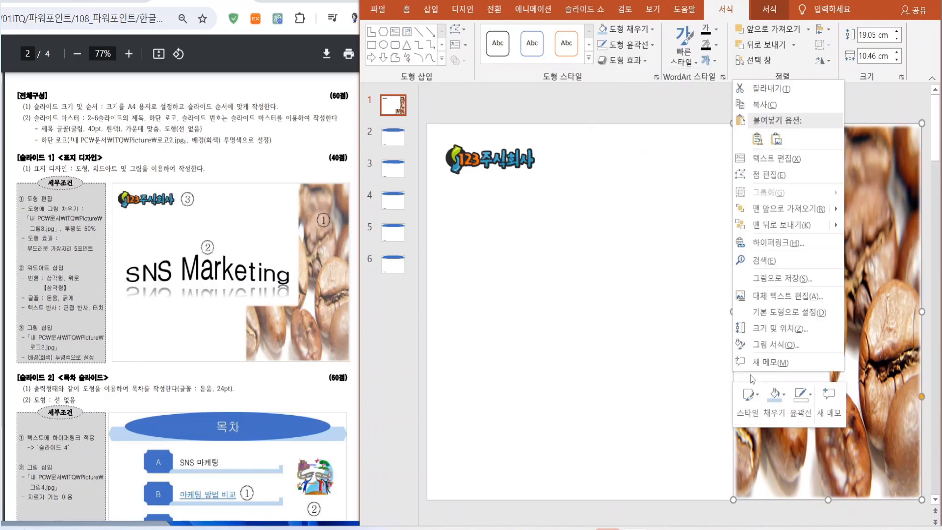
pyautogui.click(775, 343)
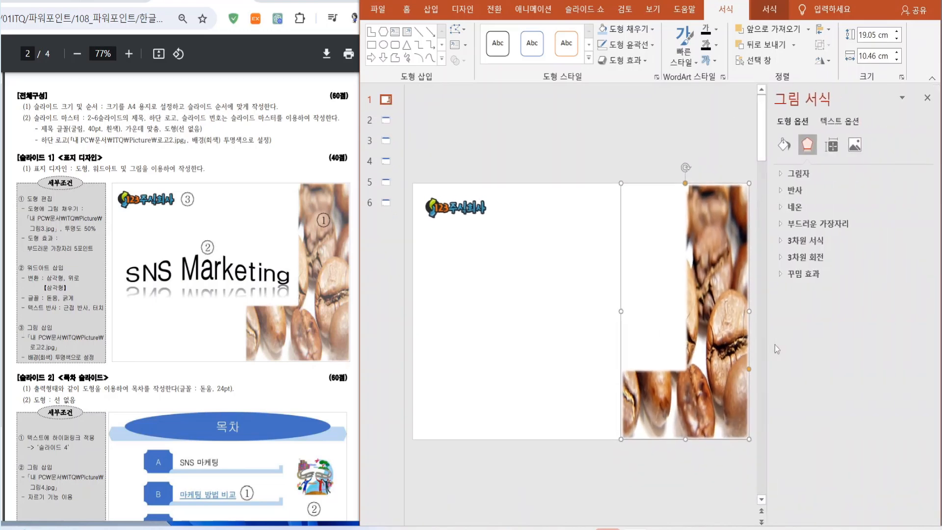
pyautogui.click(784, 145)
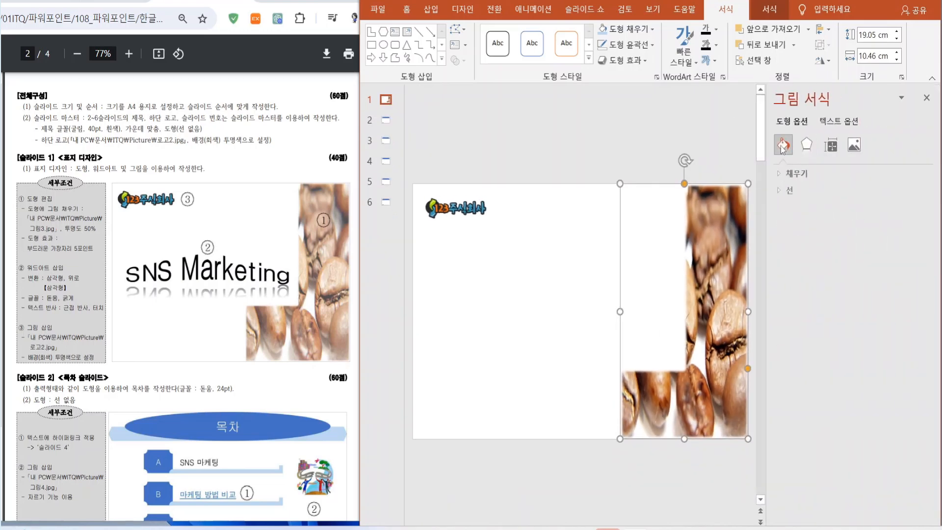
pyautogui.click(792, 175)
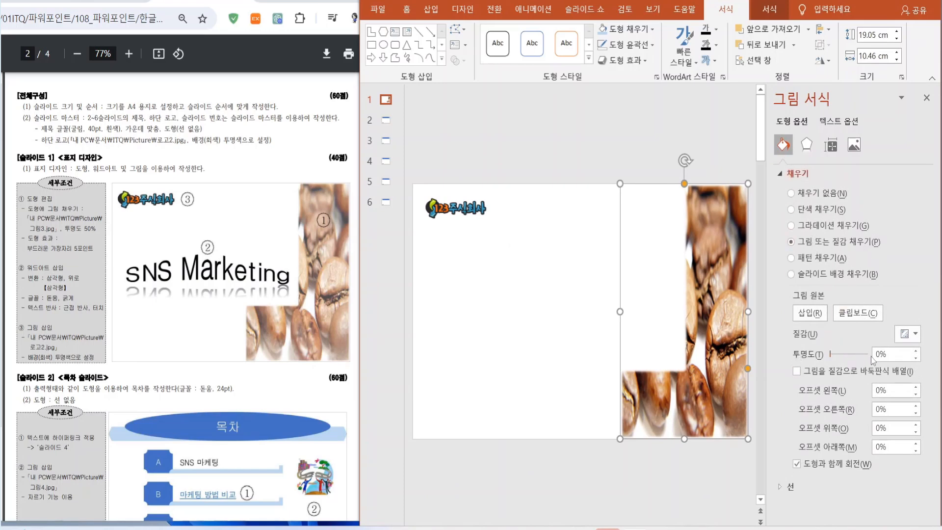
pyautogui.moveTo(831, 354); pyautogui.dragTo(850, 354)
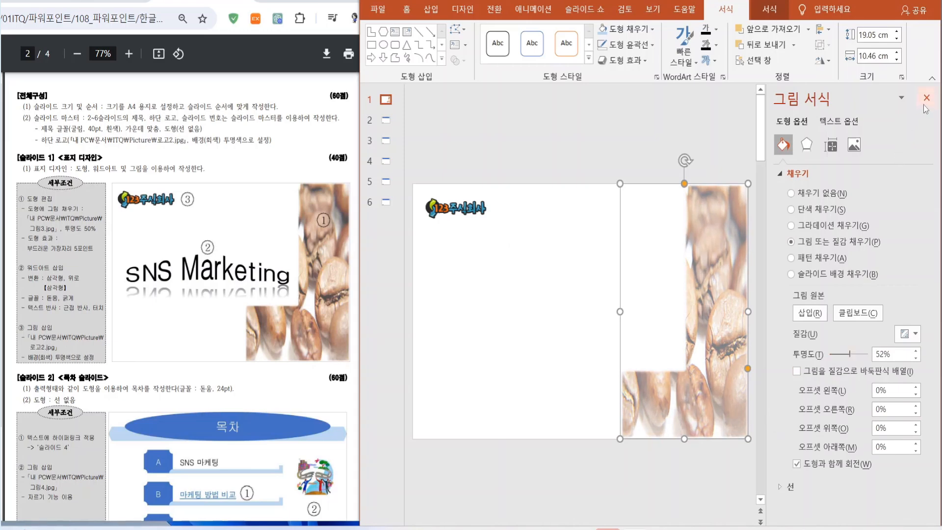
pyautogui.click(927, 98)
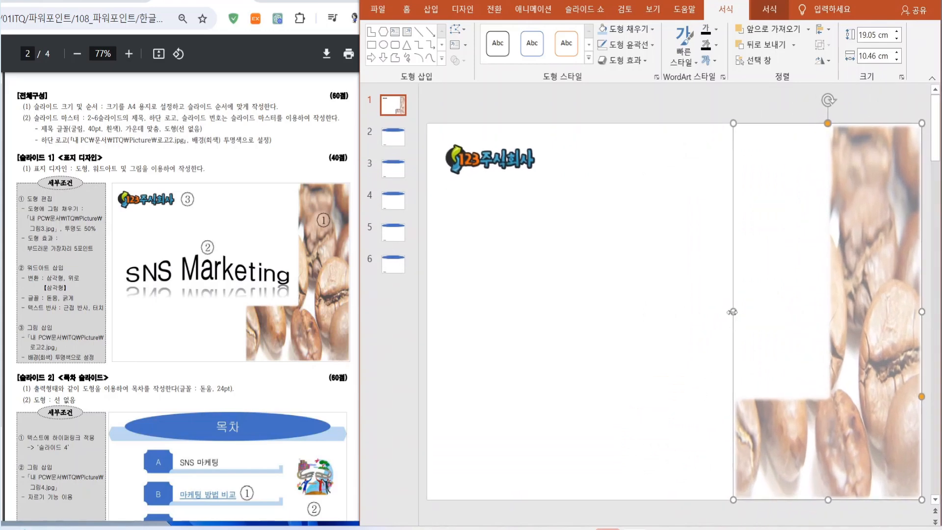
pyautogui.moveTo(732, 311); pyautogui.dragTo(724, 311)
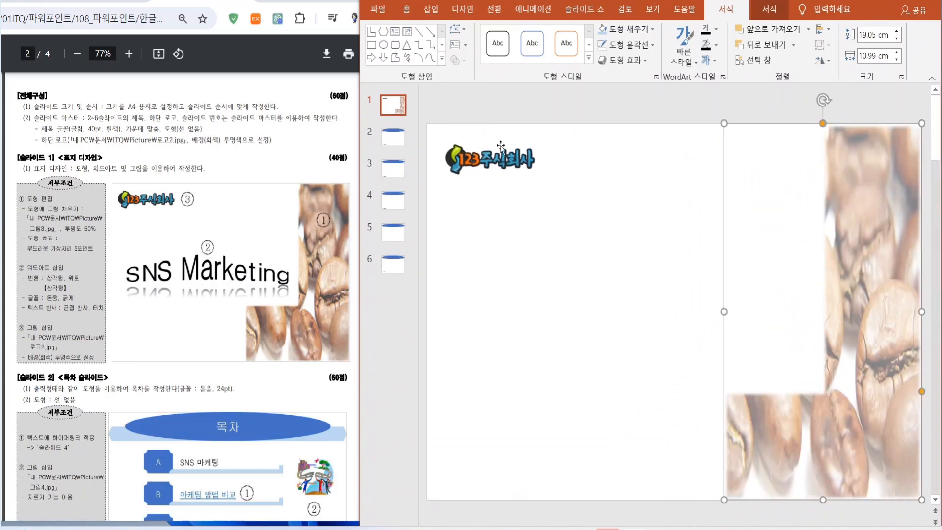
# Step: Insert a plain black WordArt on slide 1 and clear its WordArt formatting
pyautogui.click(431, 10)
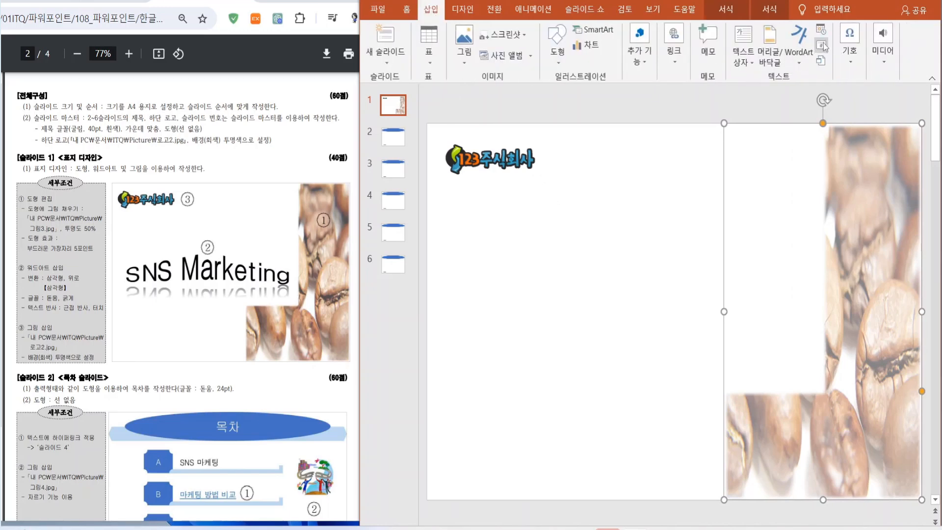
pyautogui.doubleClick(829, 0)
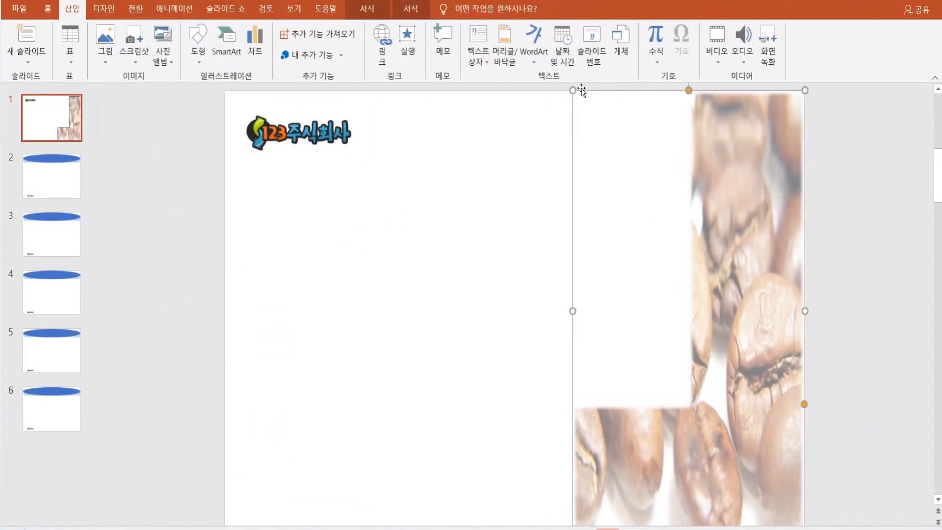
pyautogui.click(536, 55)
pyautogui.click(529, 94)
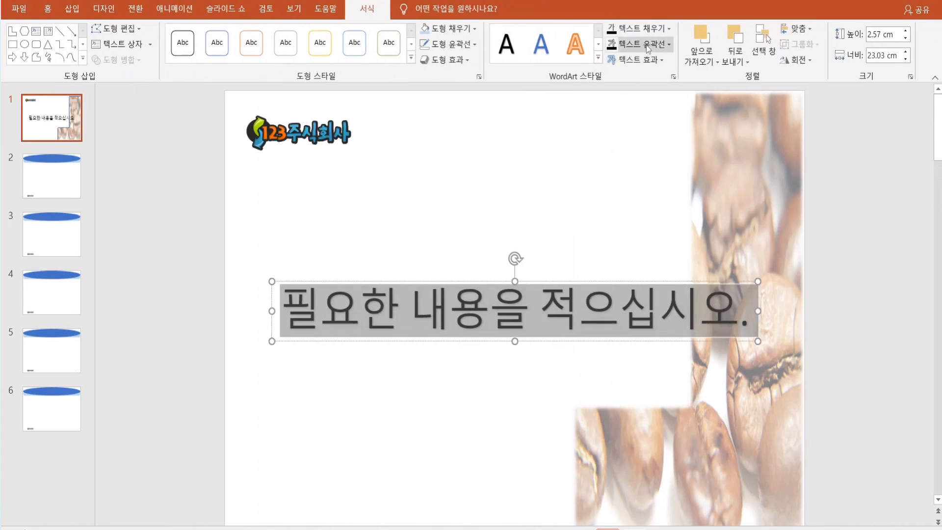
pyautogui.click(648, 46)
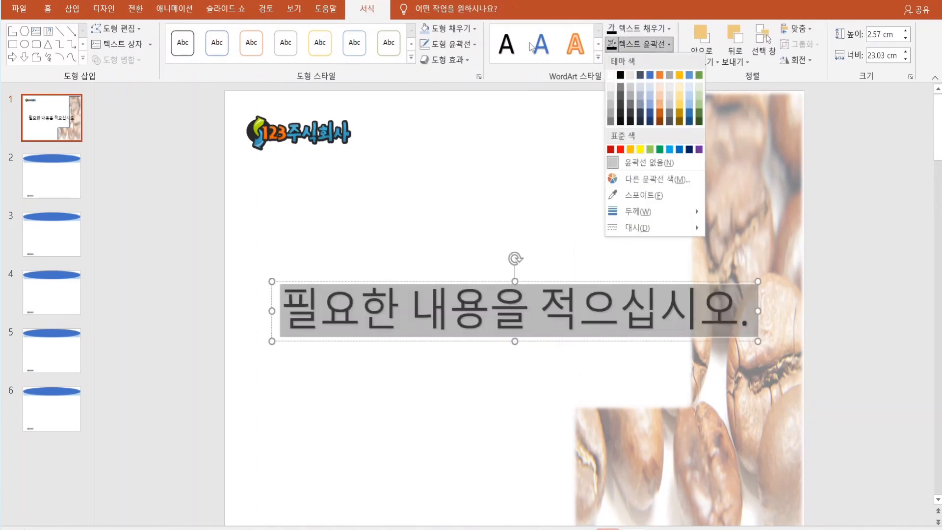
pyautogui.click(599, 59)
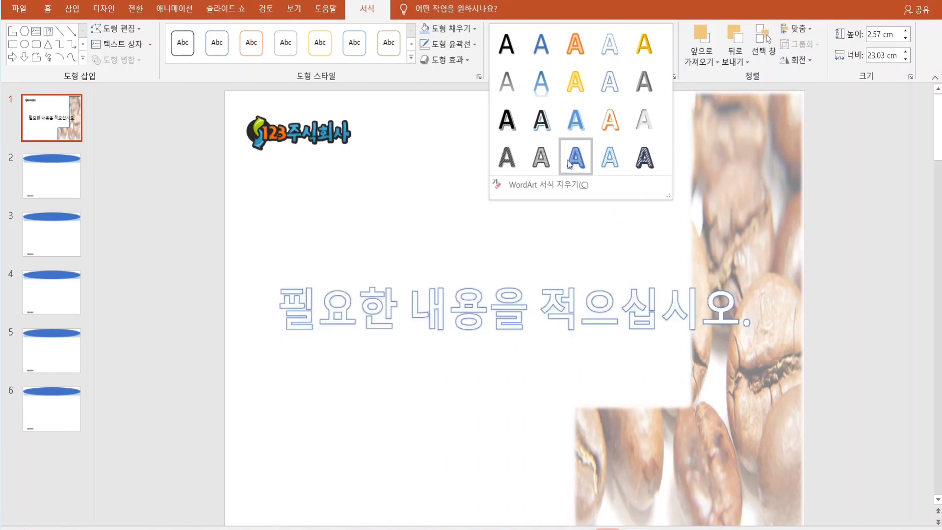
pyautogui.click(535, 186)
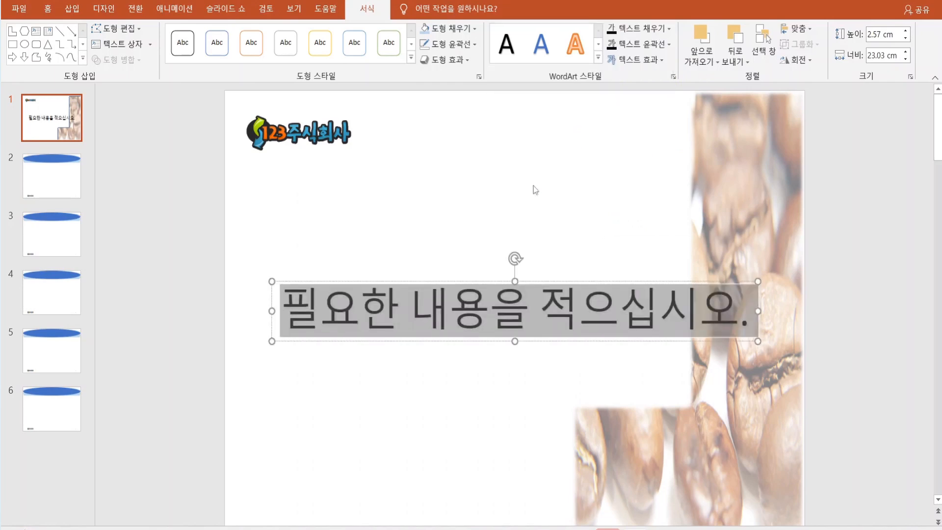
pyautogui.click(891, 1)
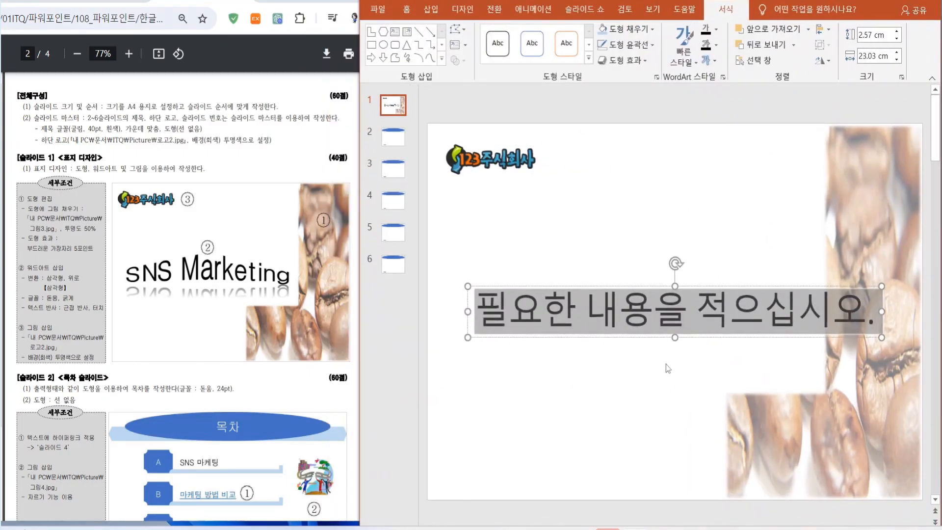
# Step: Replace the WordArt's placeholder text with "SNS Maarketing"
pyautogui.write('눈')
pyautogui.press('BackSpace')
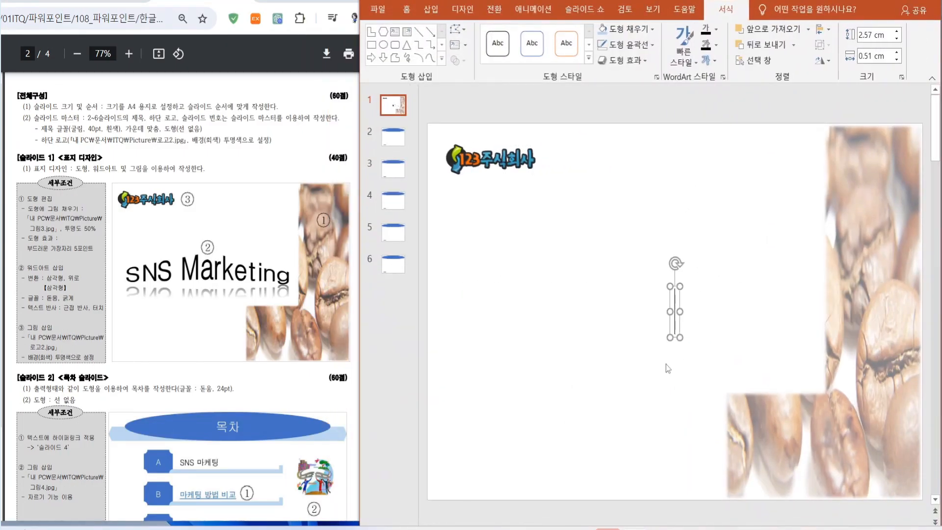
pyautogui.write('SNS M')
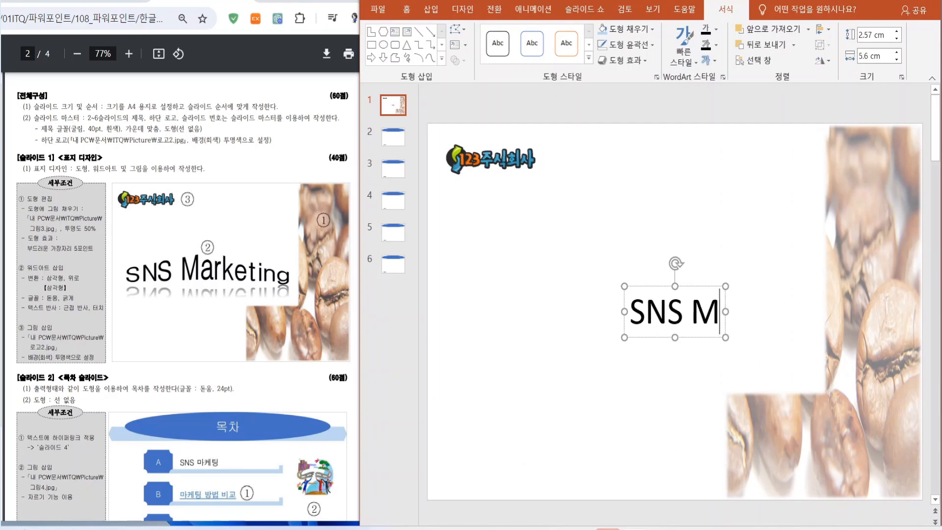
pyautogui.write('aarketing')
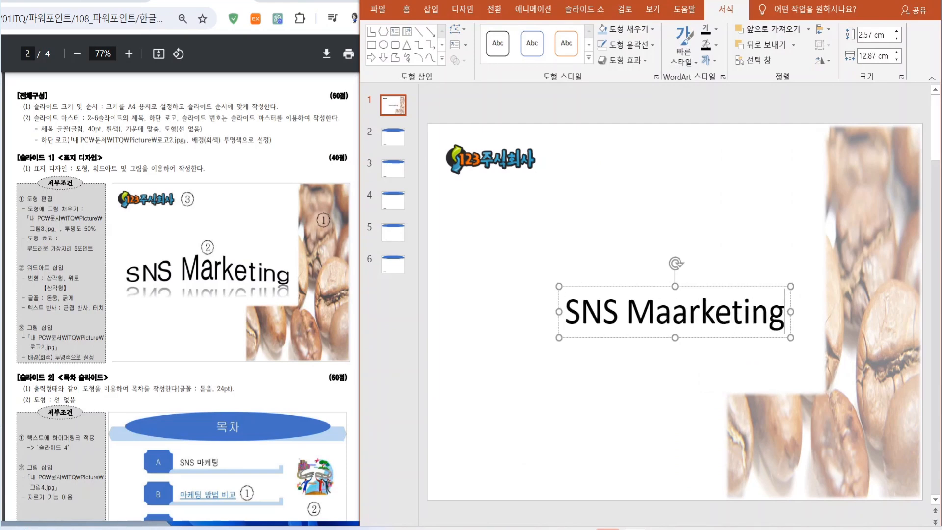
# Step: Format the whole WordArt text in the 돋움 font, bold, at 54 pt
pyautogui.moveTo(563, 314); pyautogui.dragTo(791, 314)
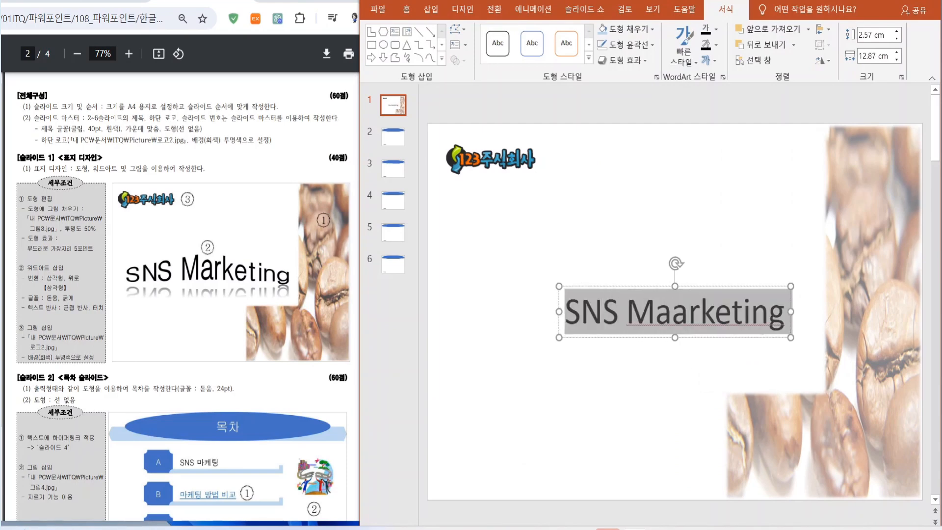
pyautogui.click(406, 10)
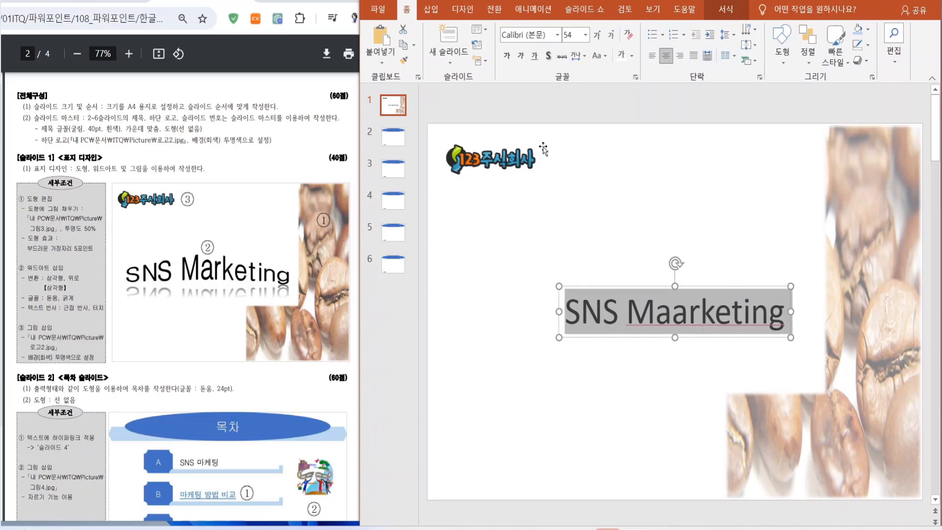
pyautogui.click(533, 38)
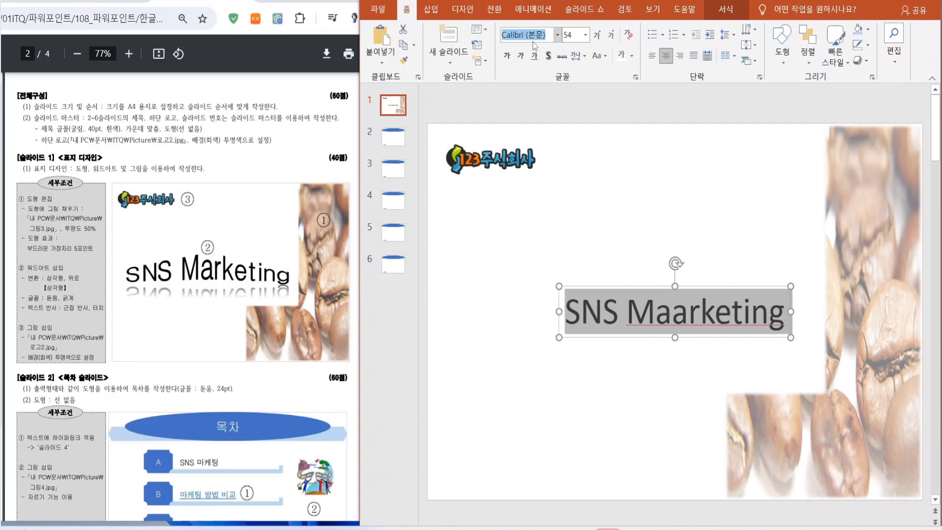
pyautogui.write('돋움')
pyautogui.press('Return')
pyautogui.click(597, 35)
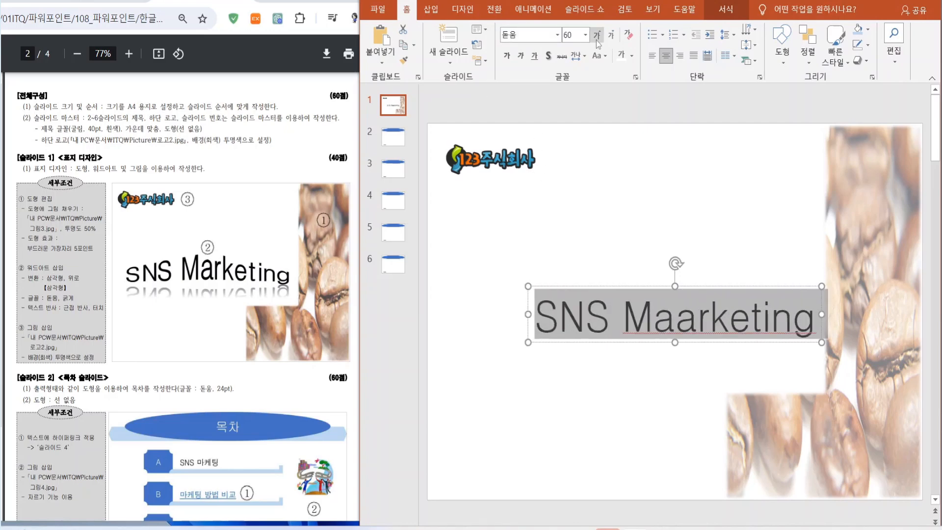
pyautogui.click(507, 56)
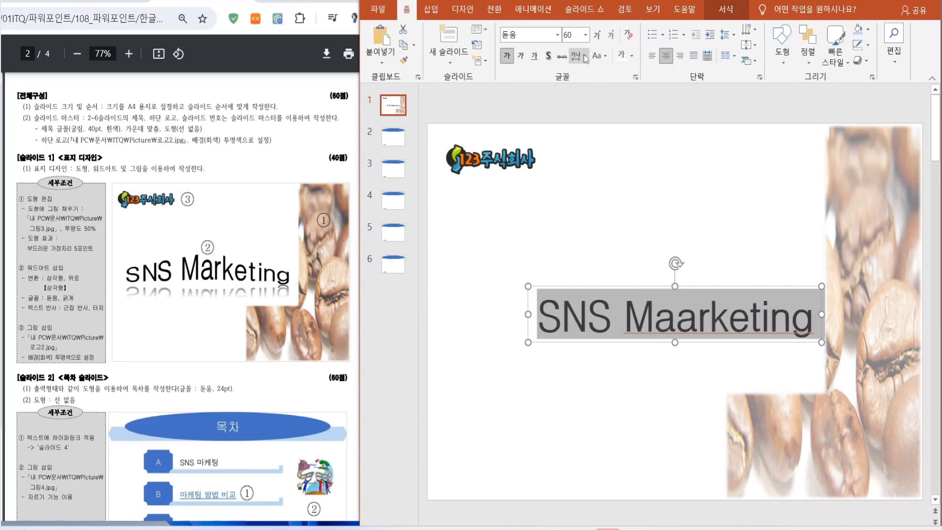
pyautogui.click(611, 35)
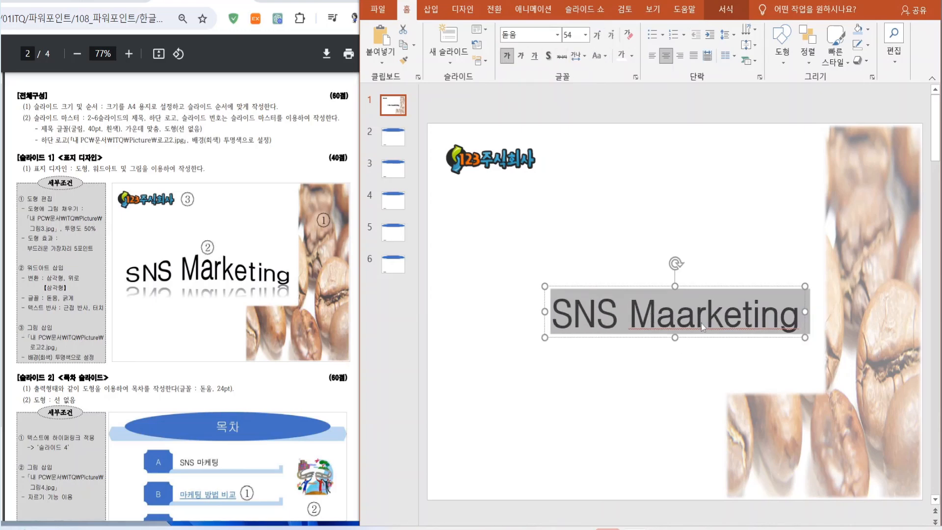
# Step: Apply the upward triangle (삼각형, 위로) transform to the WordArt and correct its text to "SNS Marketing"
pyautogui.click(746, 16)
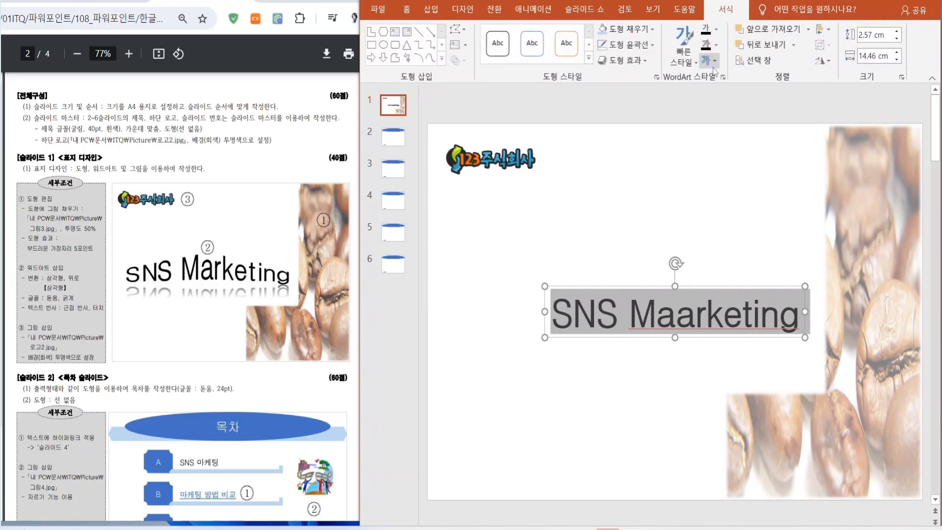
pyautogui.click(710, 61)
pyautogui.moveTo(730, 234)
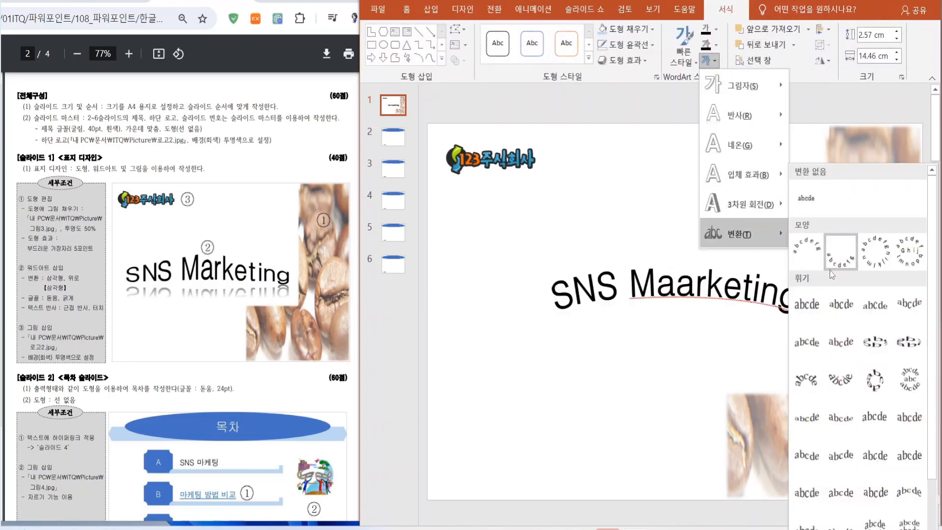
pyautogui.click(871, 308)
pyautogui.click(684, 319)
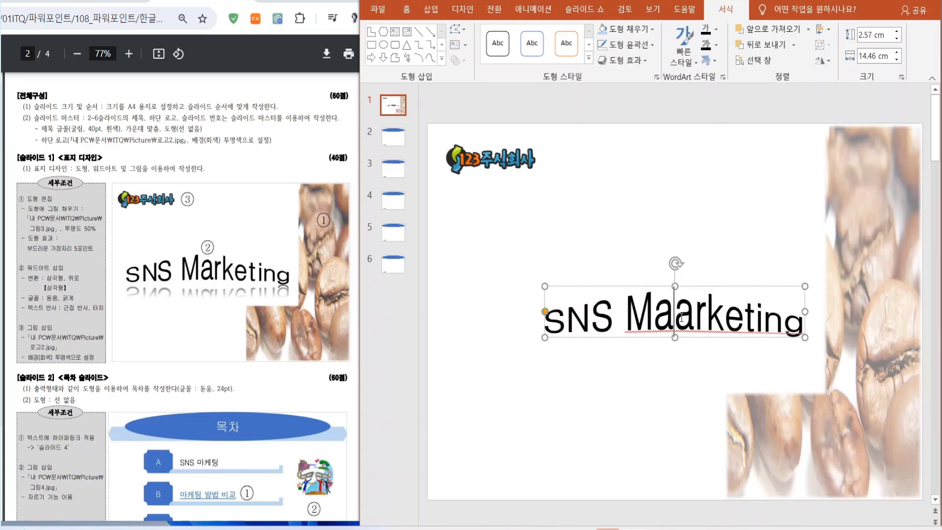
pyautogui.press('Delete')
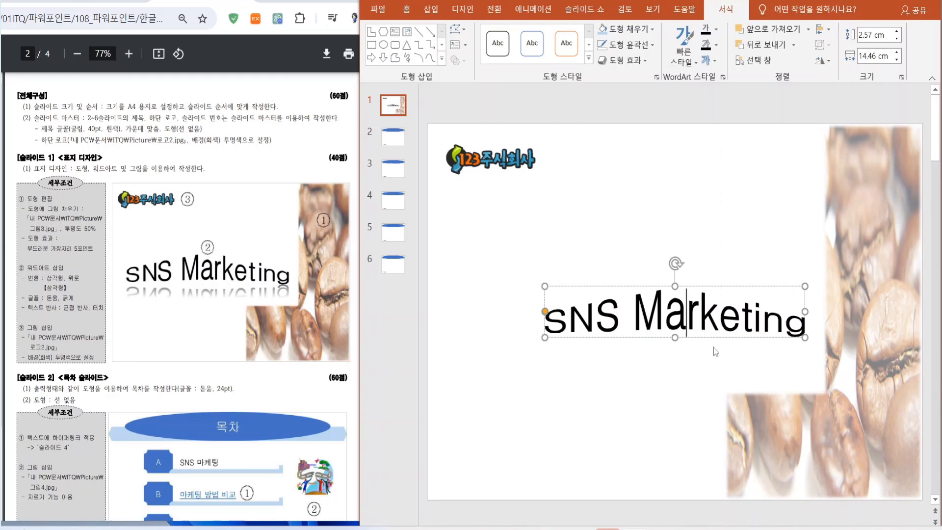
# Step: Try to apply the 근접 반사, 터치 reflection to the WordArt with only the cursor placed in its text
pyautogui.click(715, 63)
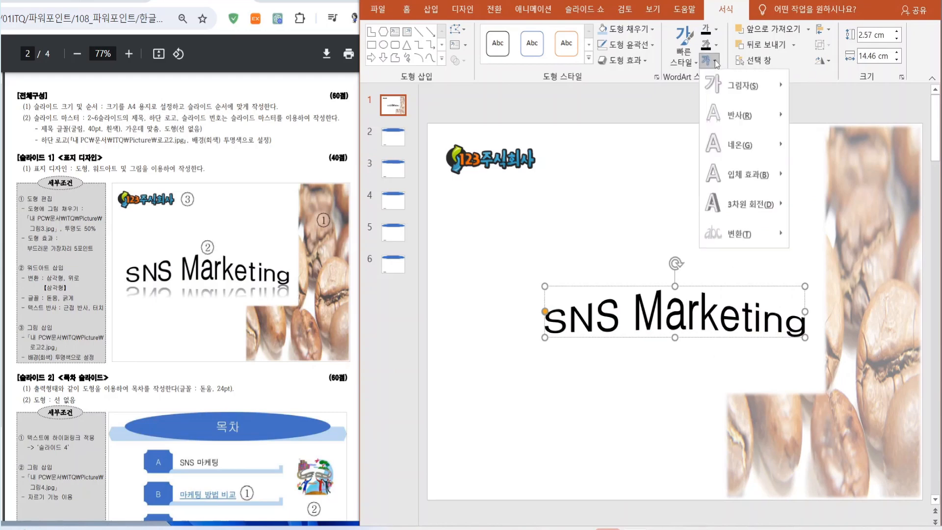
pyautogui.moveTo(746, 121)
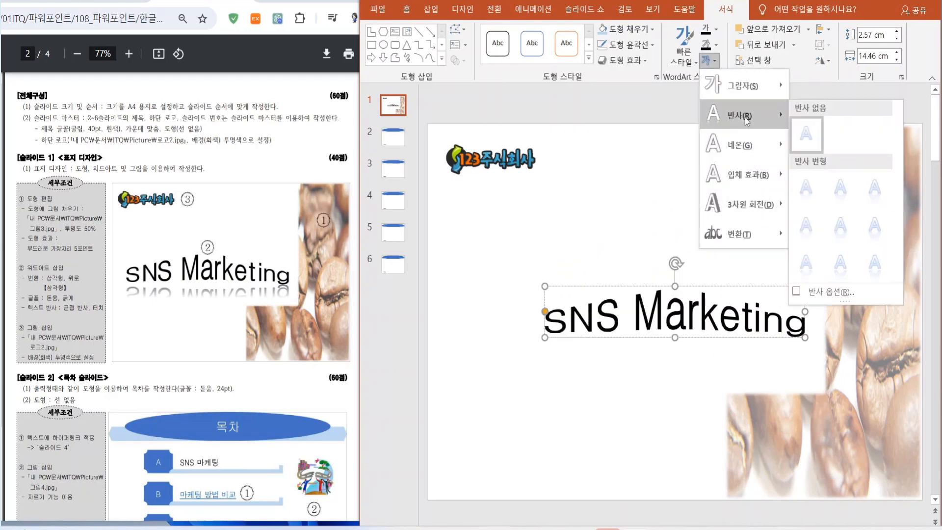
pyautogui.click(807, 194)
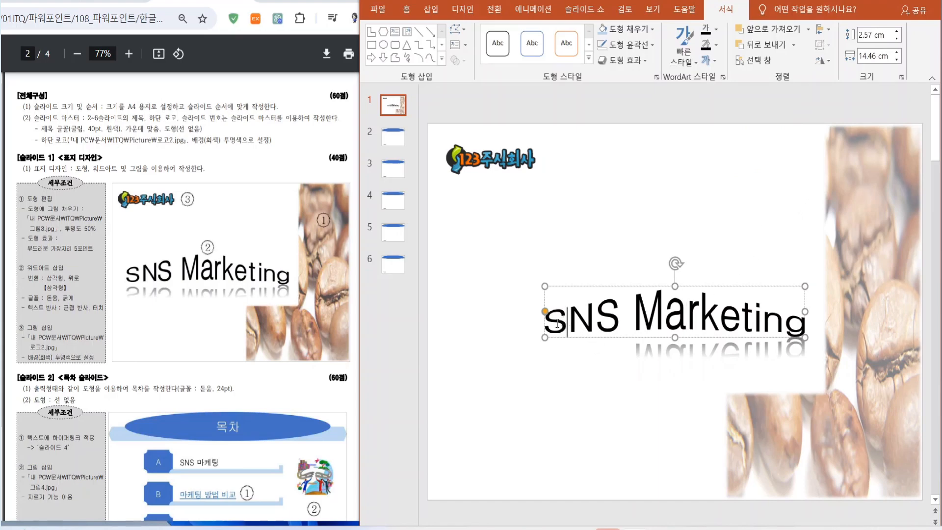
# Step: Select all of the WordArt text and apply the 근접 반사, 터치 reflection to it
pyautogui.hotkey('ctrl', 'a')
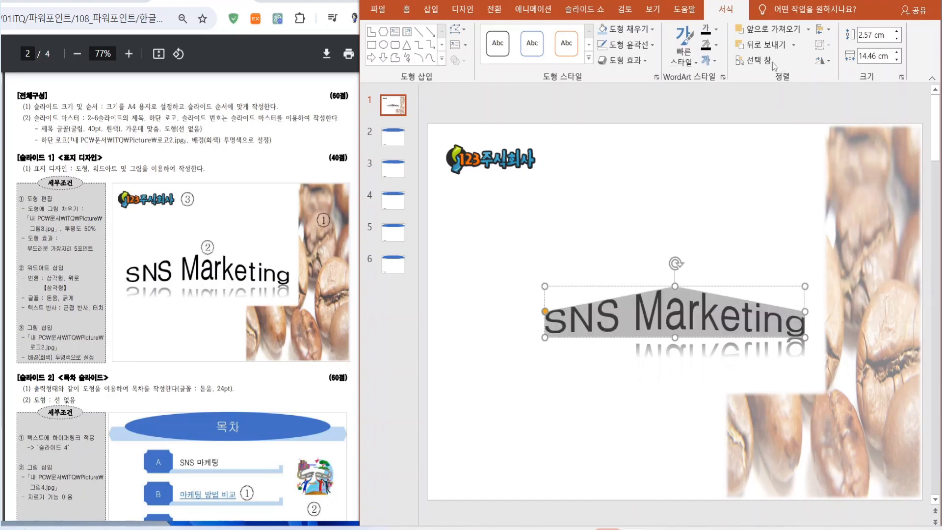
pyautogui.click(707, 60)
pyautogui.moveTo(743, 117)
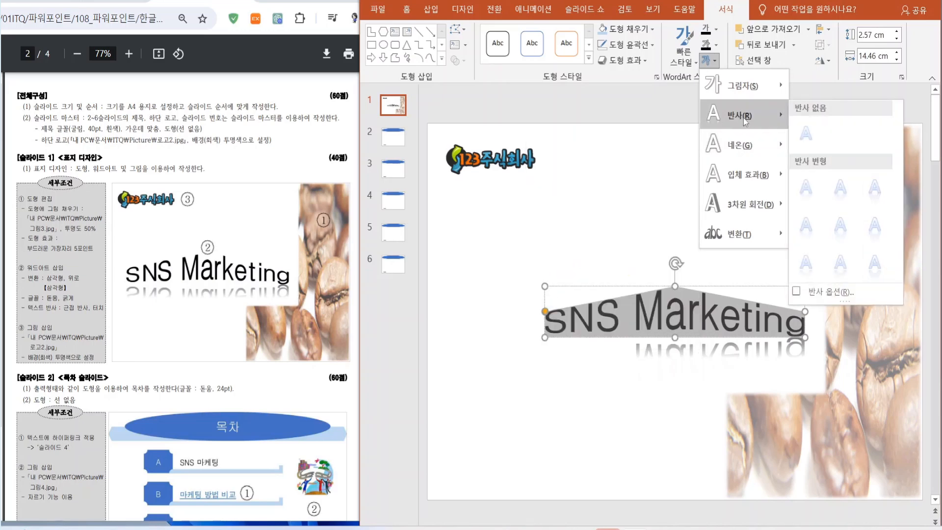
pyautogui.click(803, 195)
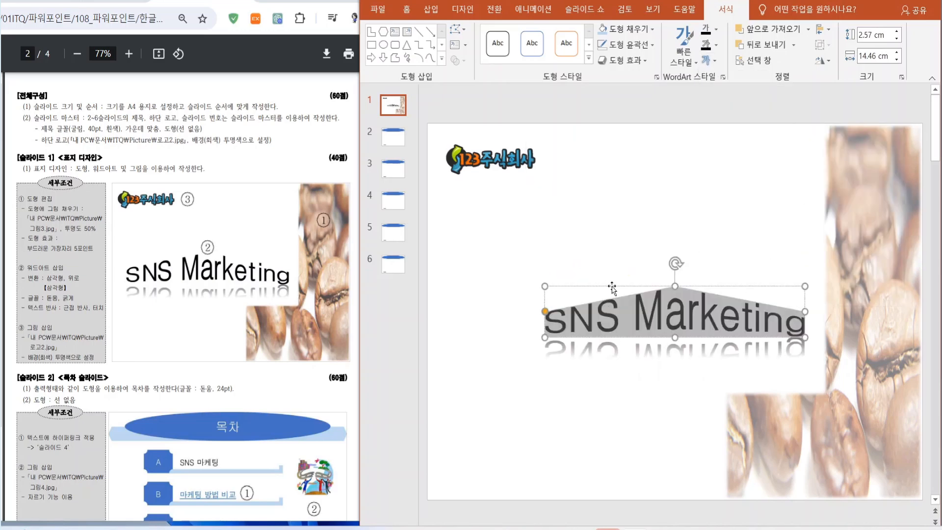
# Step: Enlarge the SNS Marketing WordArt to about 3 cm by 18.5 cm and reposition it beside the coffee-bean picture
pyautogui.moveTo(618, 286); pyautogui.dragTo(621, 309)
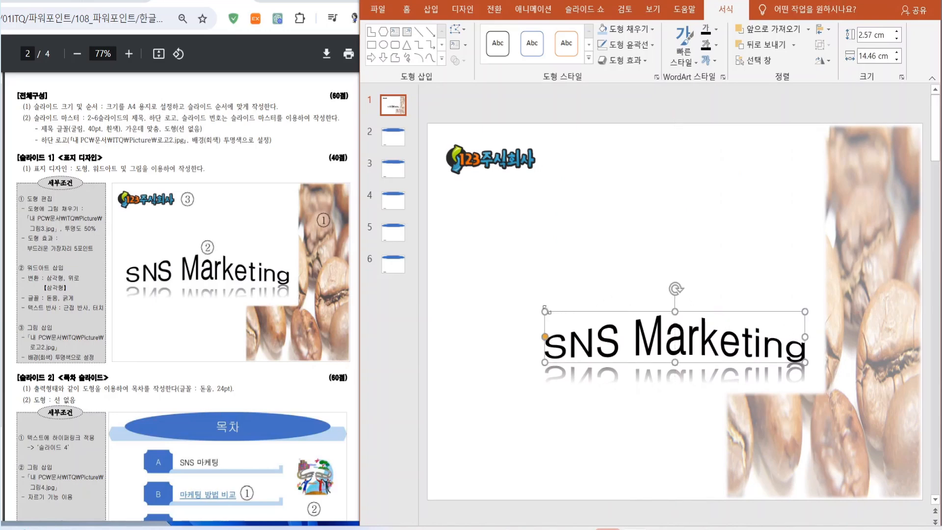
pyautogui.moveTo(545, 309); pyautogui.dragTo(473, 302)
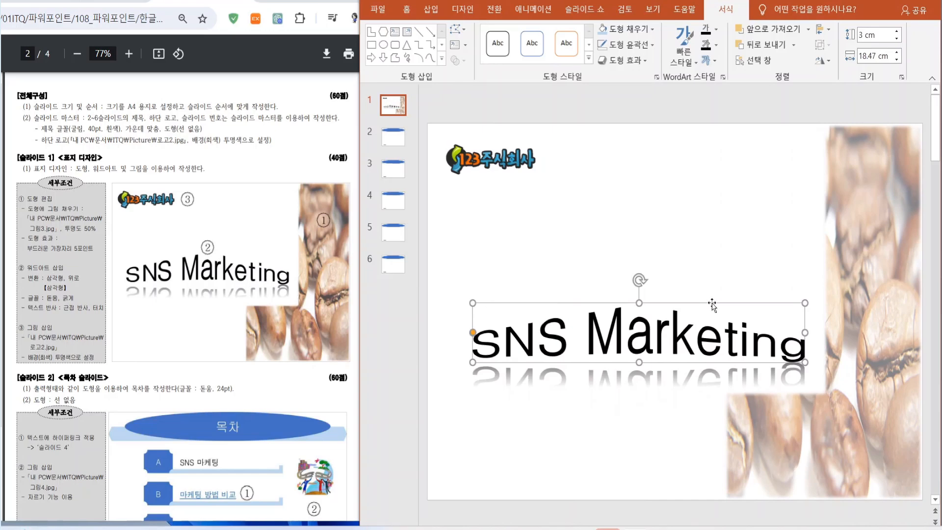
pyautogui.moveTo(711, 305); pyautogui.dragTo(719, 272)
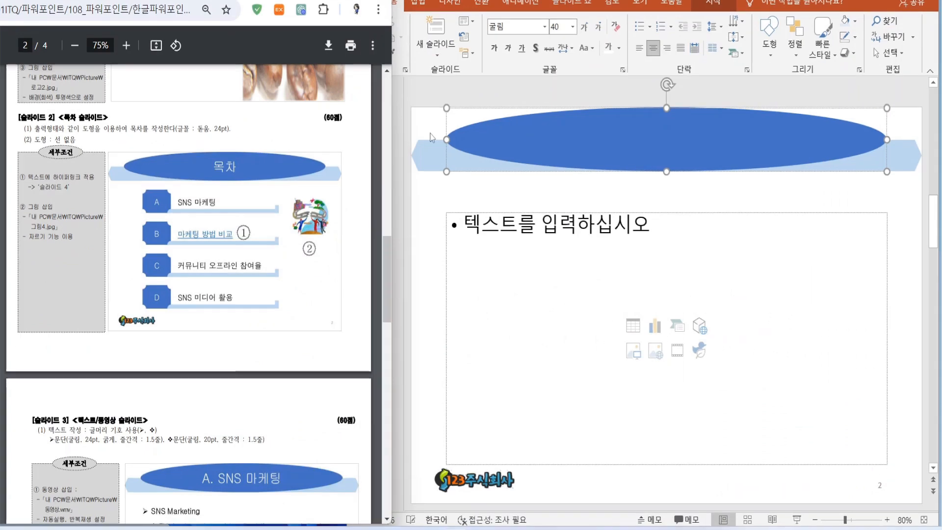
# Step: Enter the title 목차 on slide 2 and delete its empty content placeholder
pyautogui.moveTo(205, 137); pyautogui.dragTo(198, 130)
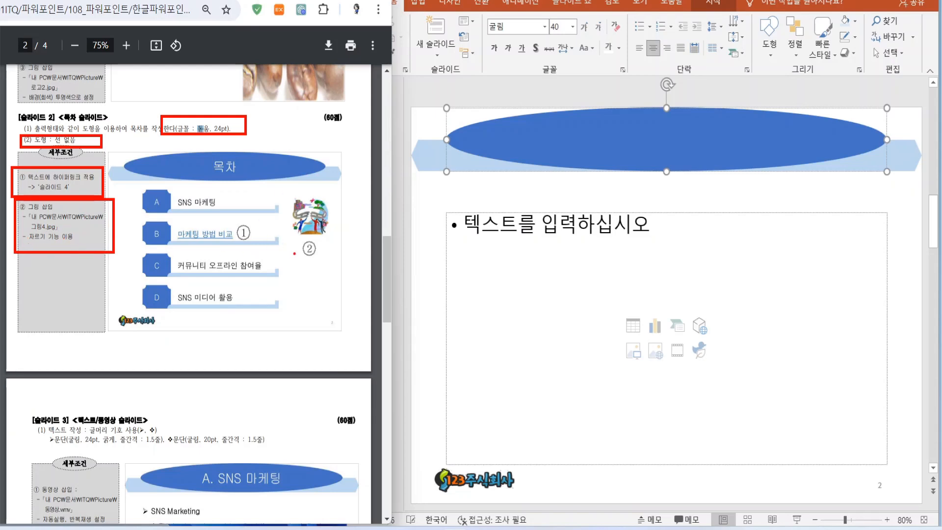
pyautogui.click(657, 142)
pyautogui.write('목차')
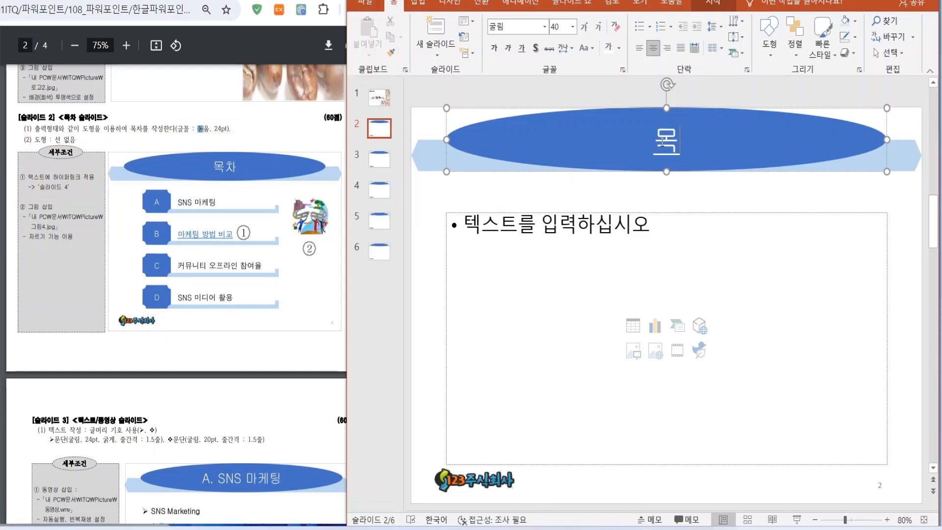
pyautogui.click(578, 215)
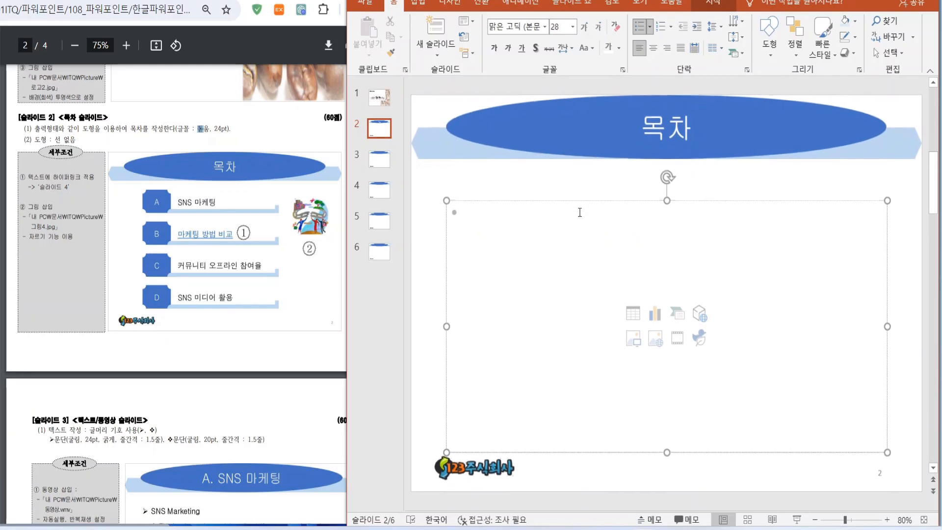
pyautogui.click(580, 199)
pyautogui.press('Delete')
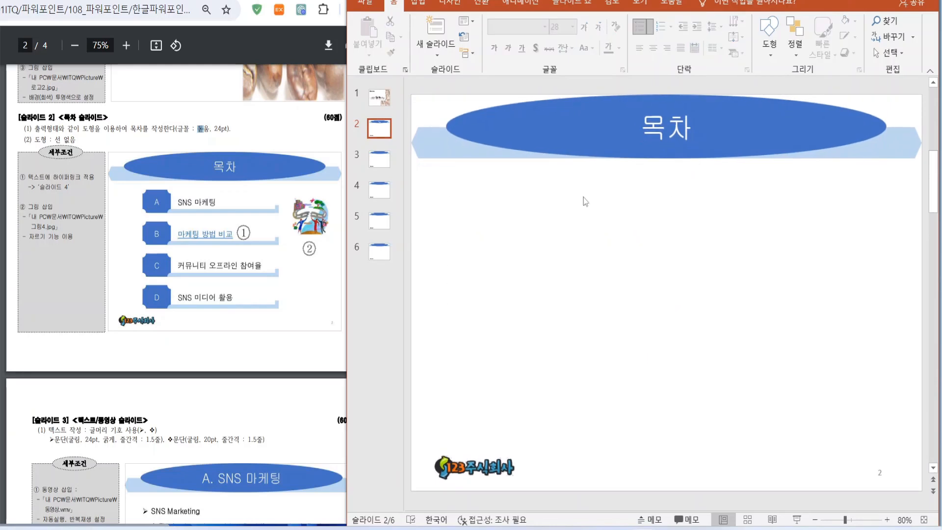
# Step: Draw a plaque shape about 2.1 cm high and 2.6 cm wide below the 목차 title
pyautogui.click(418, 3)
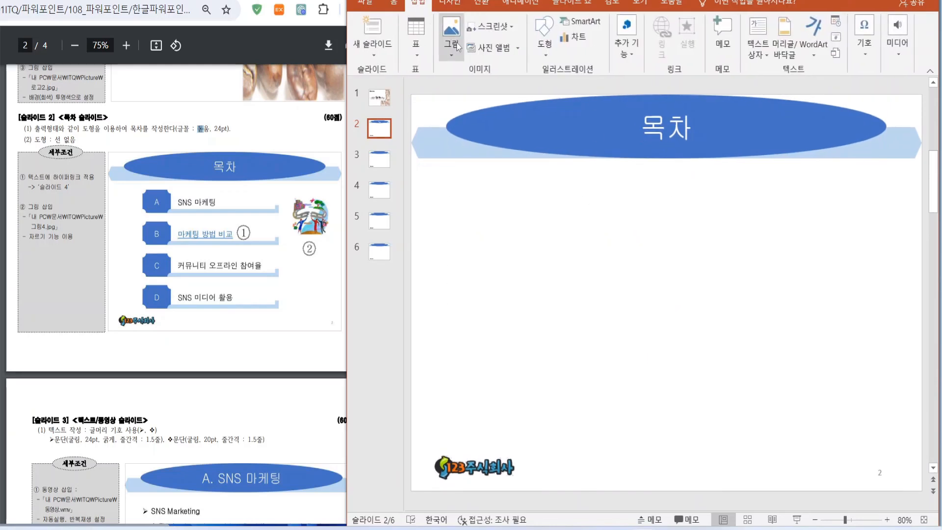
pyautogui.click(545, 36)
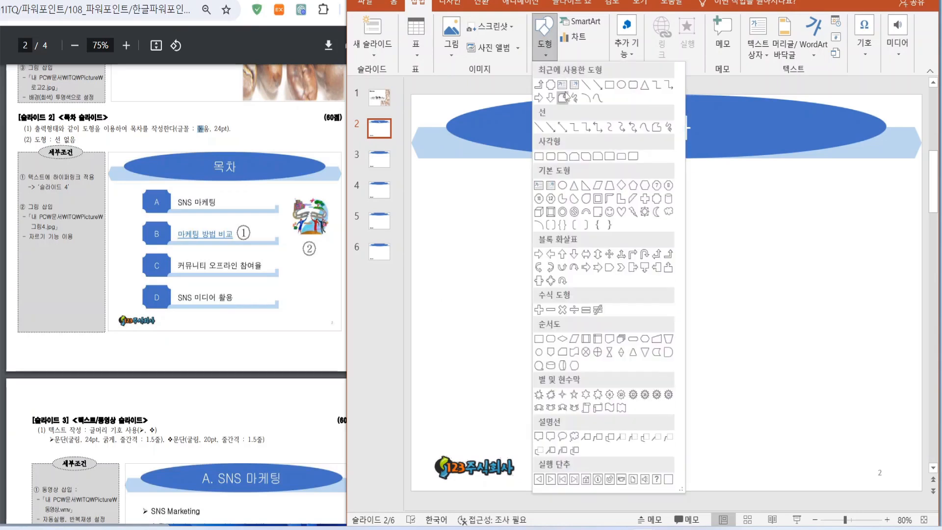
pyautogui.click(656, 198)
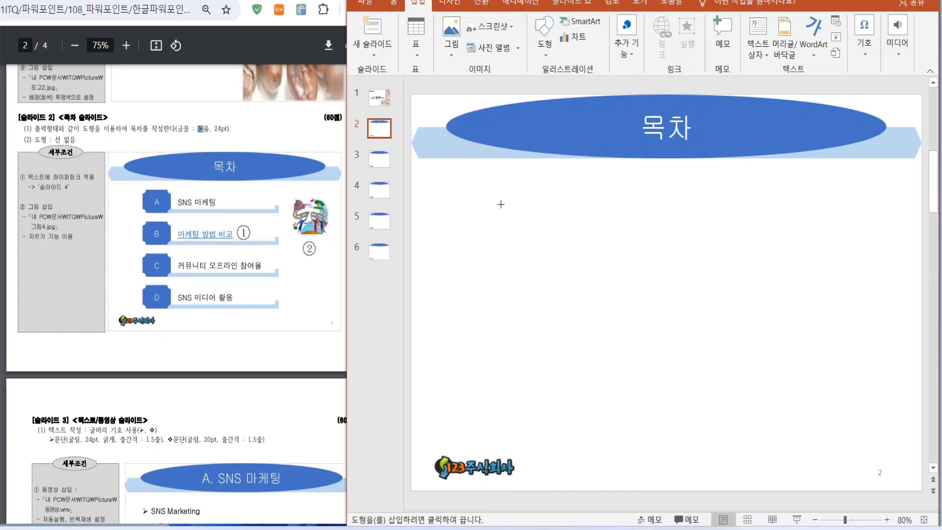
pyautogui.moveTo(504, 198); pyautogui.dragTo(555, 241)
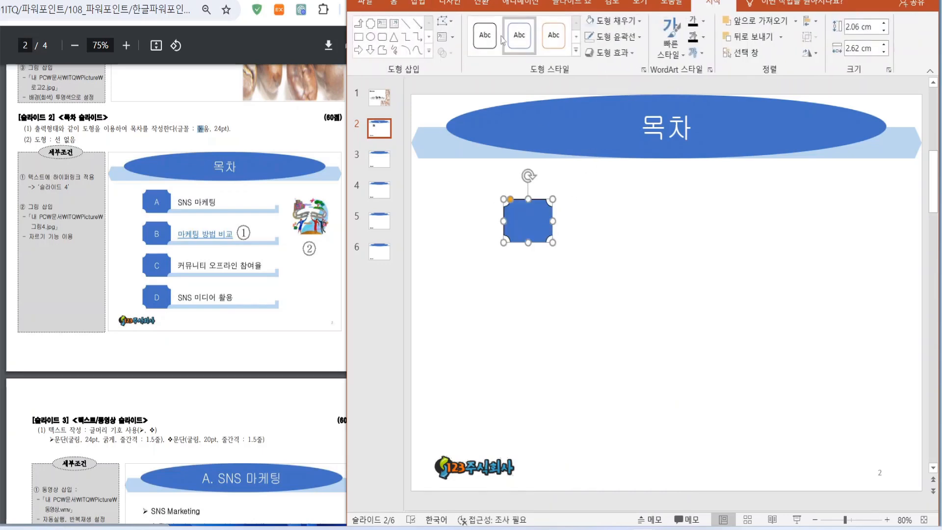
# Step: Draw a bent-up arrow (화살표: 위로 굽음) about 12.5 cm wide and 2.1 cm high, extending right from the plaque
pyautogui.click(419, 4)
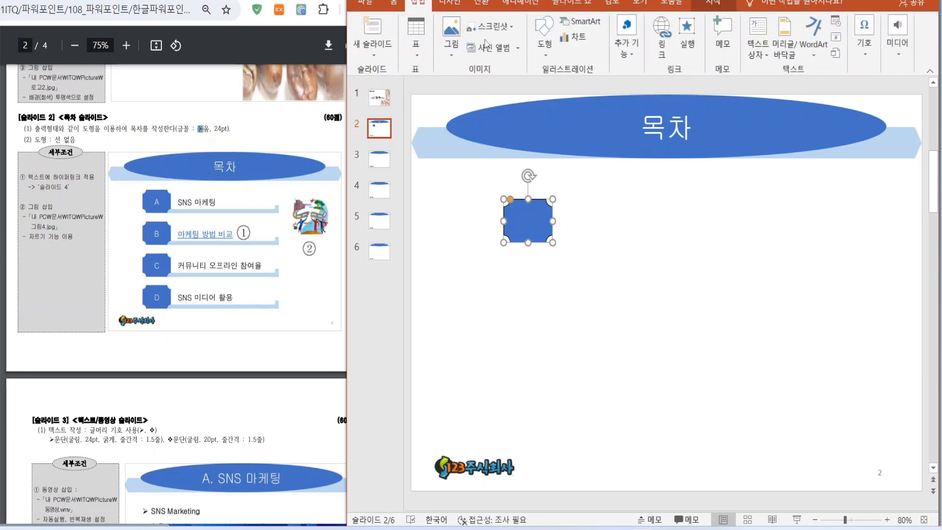
pyautogui.click(544, 35)
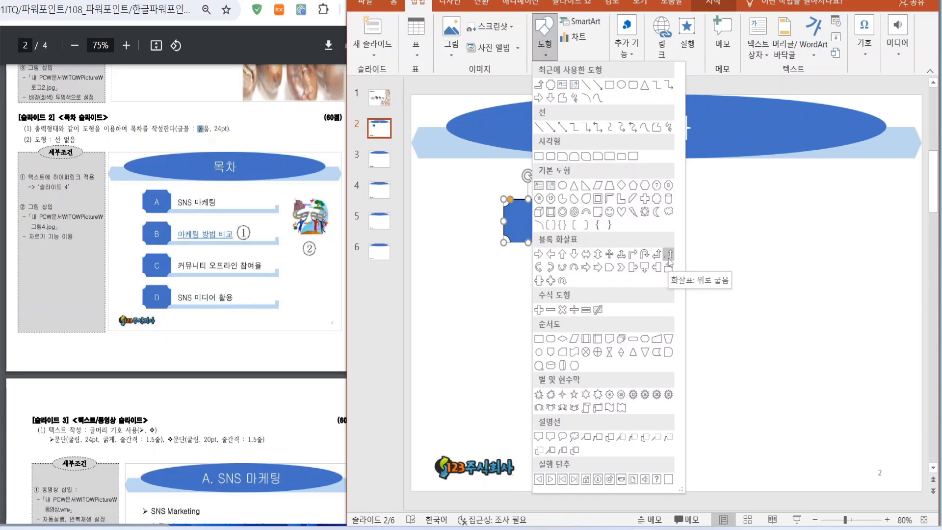
pyautogui.click(668, 254)
pyautogui.moveTo(534, 227); pyautogui.dragTo(768, 264)
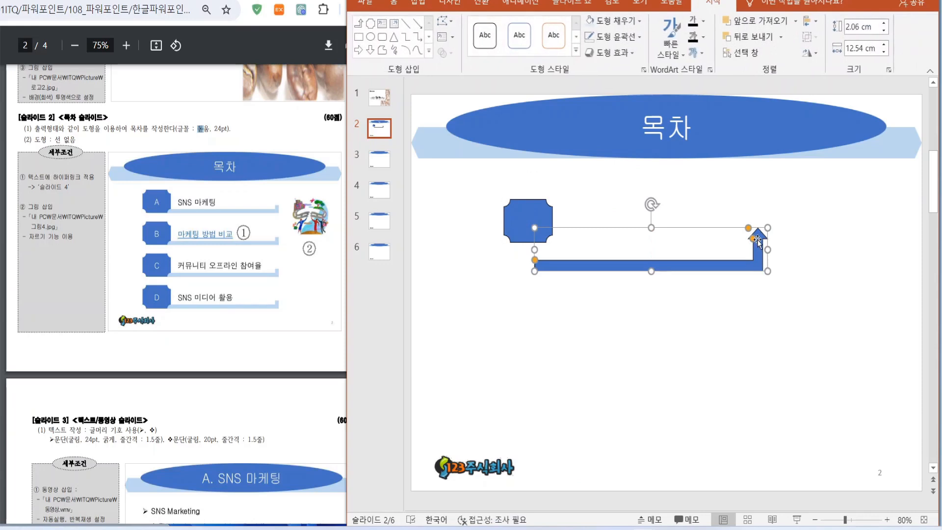
# Step: Reshape the bent arrow into a flat-ended L-shaped bar about 1.1 cm high and align it with the plaque's lower edge
pyautogui.moveTo(753, 240); pyautogui.dragTo(769, 228)
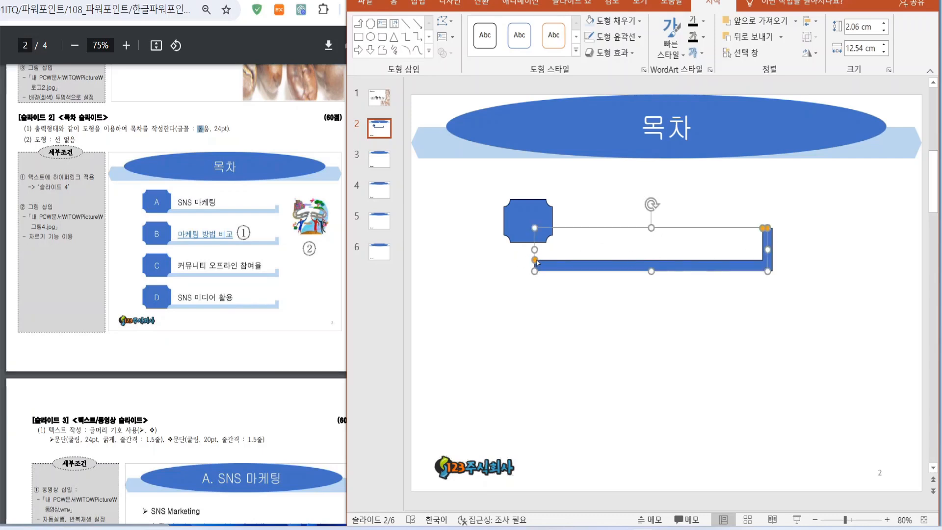
pyautogui.moveTo(535, 260); pyautogui.dragTo(536, 250)
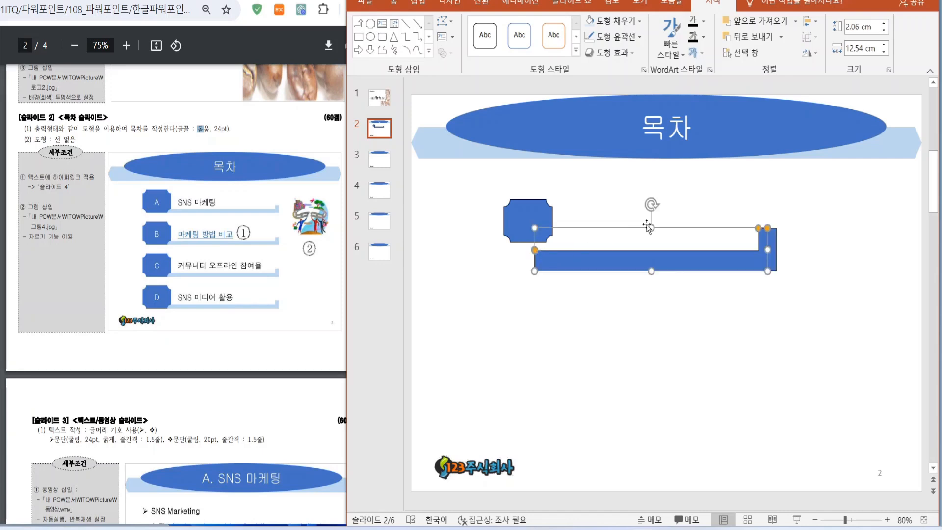
pyautogui.moveTo(651, 227)
pyautogui.mouseDown()
pyautogui.moveTo(650, 247)
pyautogui.moveTo(639, 227)
pyautogui.moveTo(639, 236)
pyautogui.mouseUp()
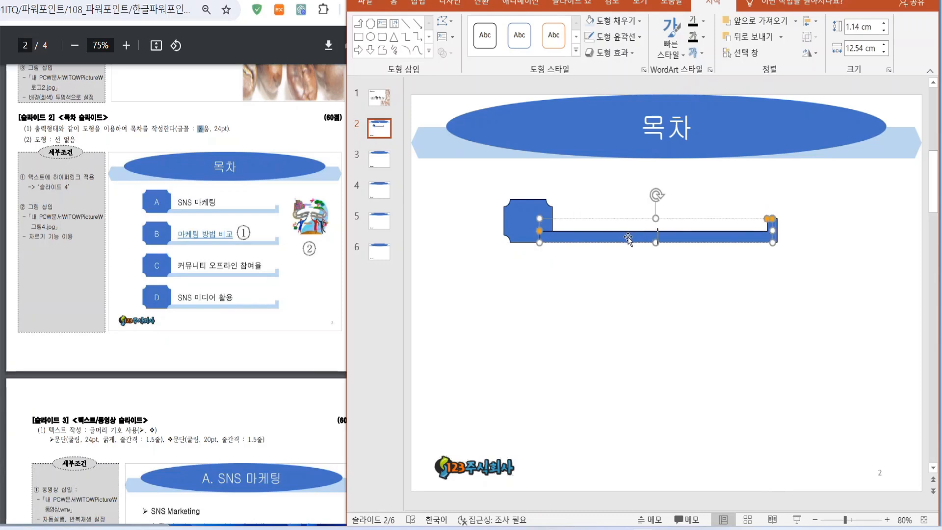
# Step: Fill the L-shaped bar with the lightest blue theme tint and remove its outline
pyautogui.click(637, 22)
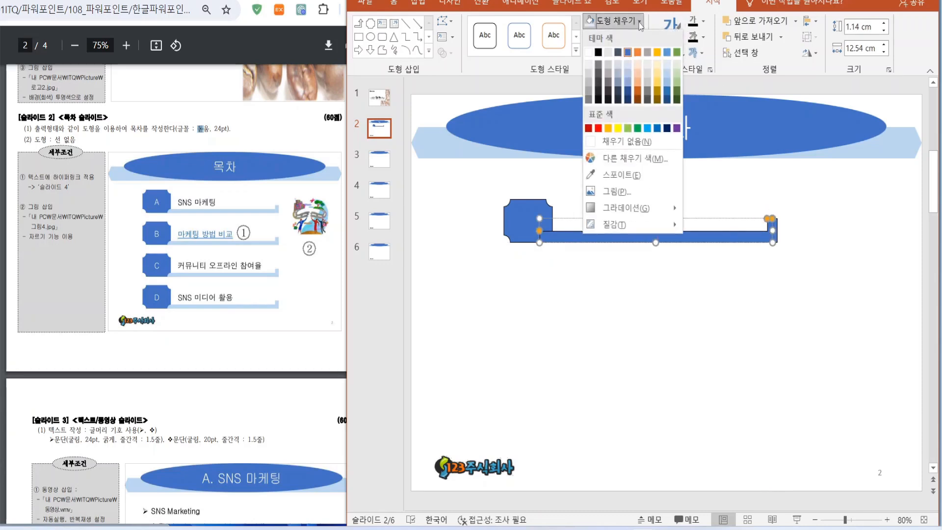
pyautogui.click(667, 67)
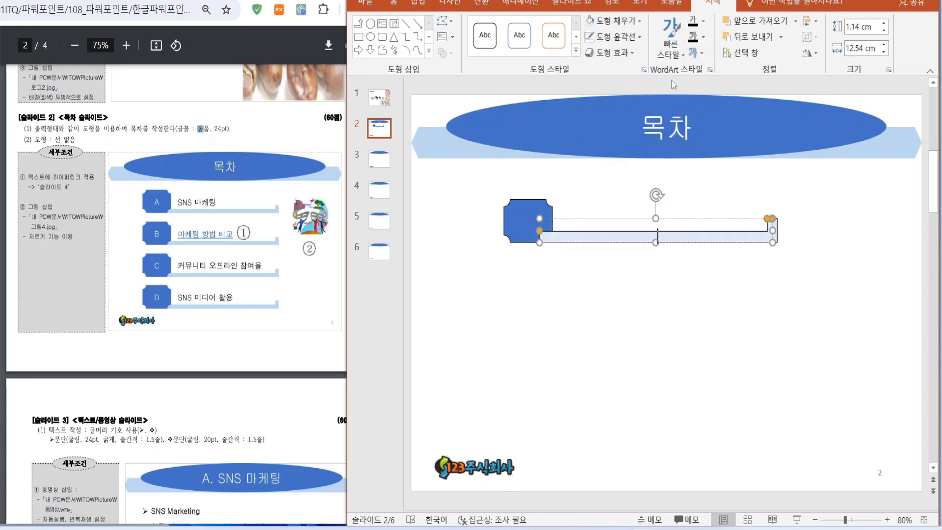
pyautogui.click(613, 37)
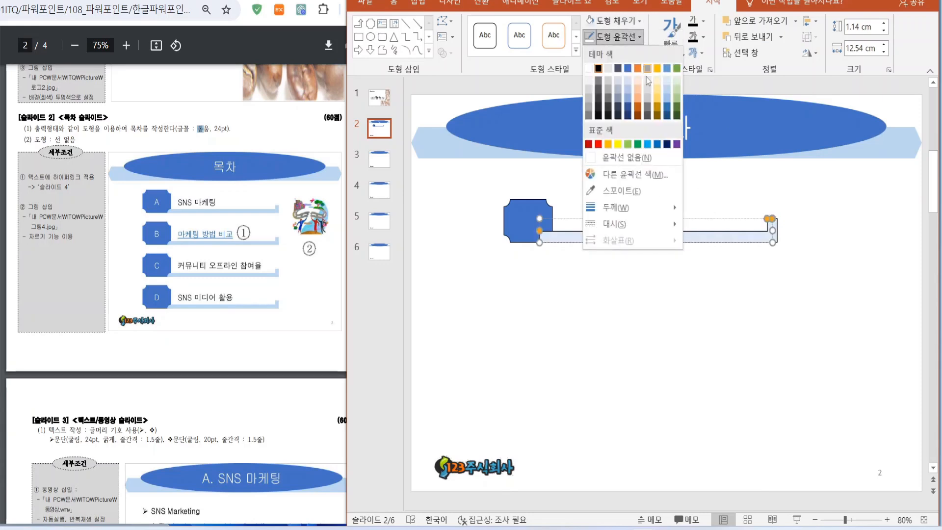
pyautogui.click(614, 156)
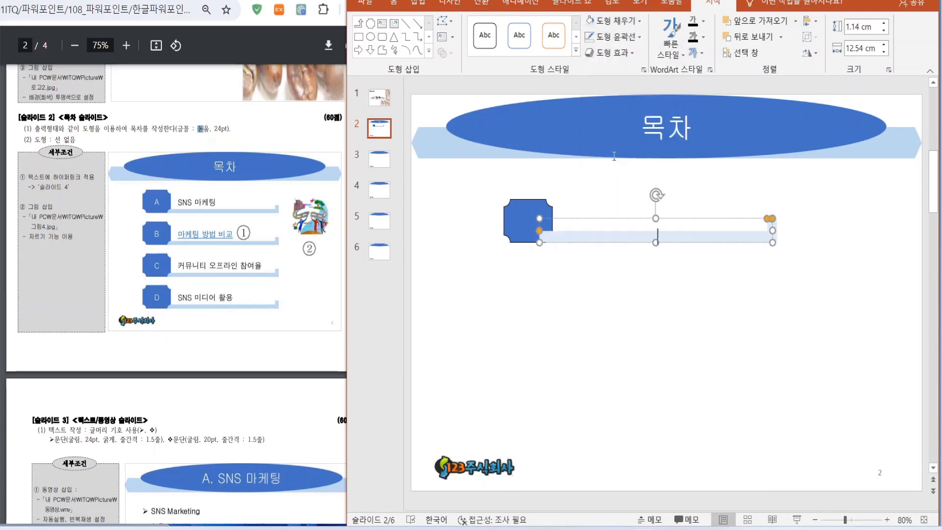
# Step: Remove the plaque's outline and bring the plaque in front of the light blue bar
pyautogui.click(528, 210)
pyautogui.click(639, 38)
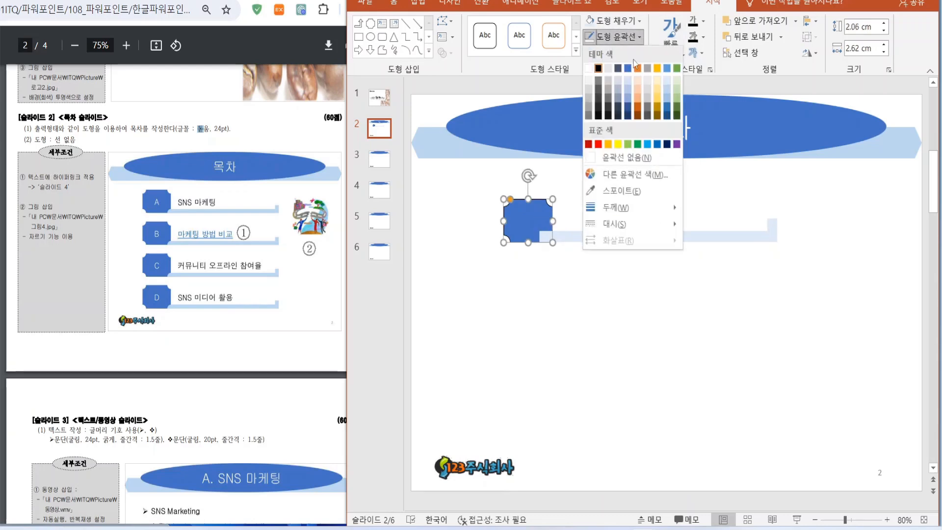
pyautogui.click(628, 156)
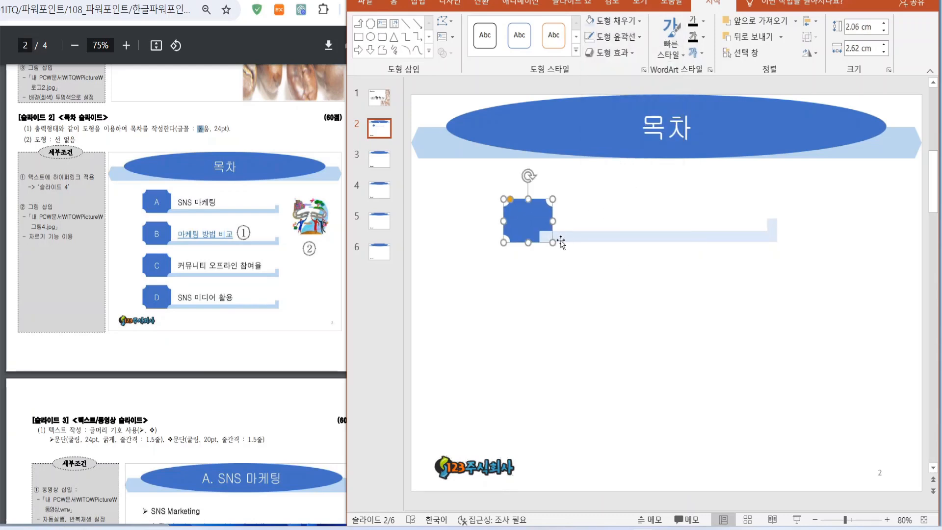
pyautogui.rightClick(529, 217)
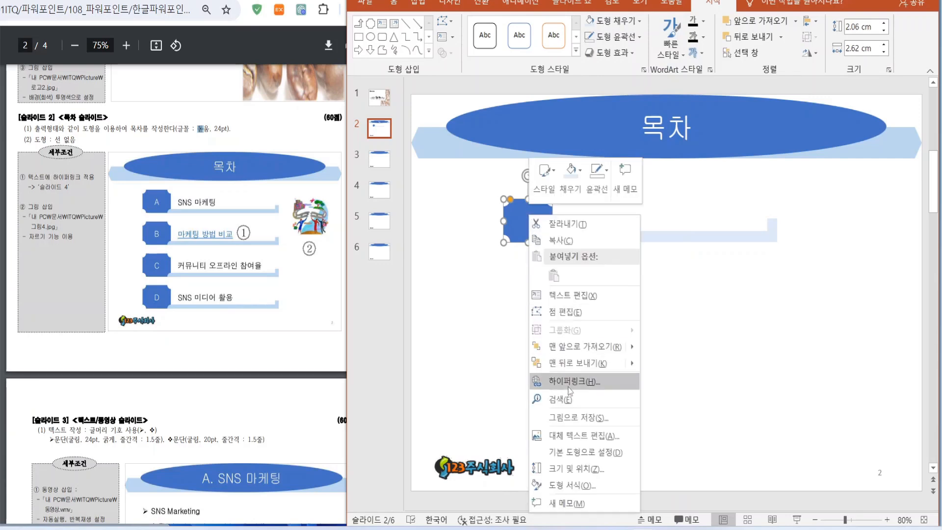
pyautogui.click(583, 345)
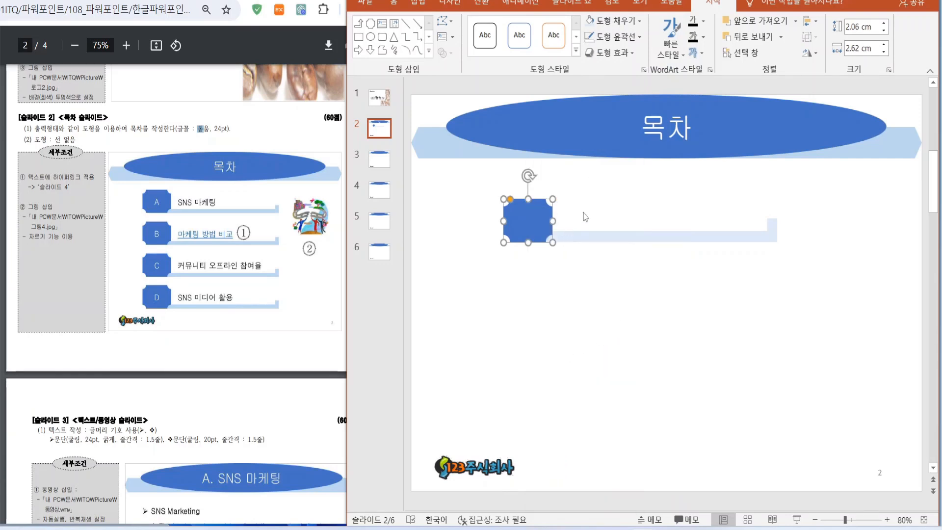
# Step: Add a text box above the light blue bar containing "SNS 마케팅"
pyautogui.click(429, 52)
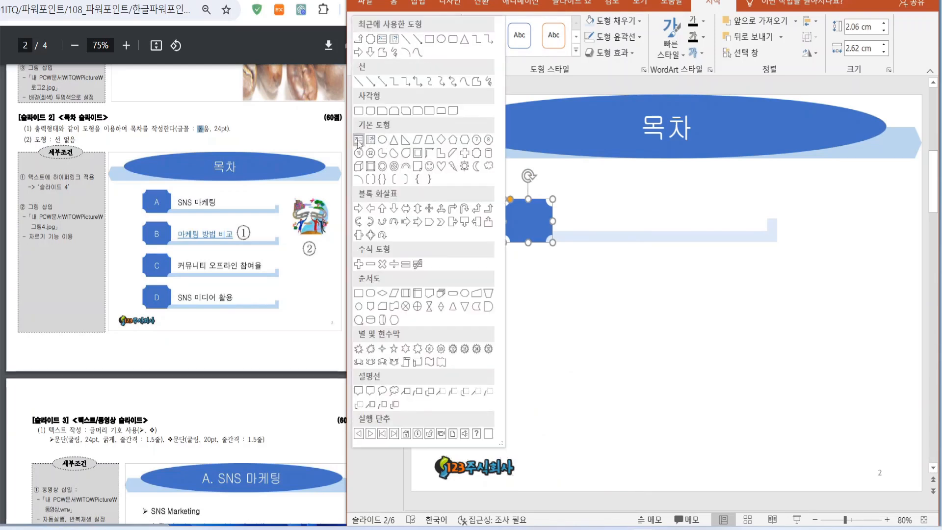
pyautogui.click(369, 139)
pyautogui.moveTo(559, 196); pyautogui.dragTo(765, 232)
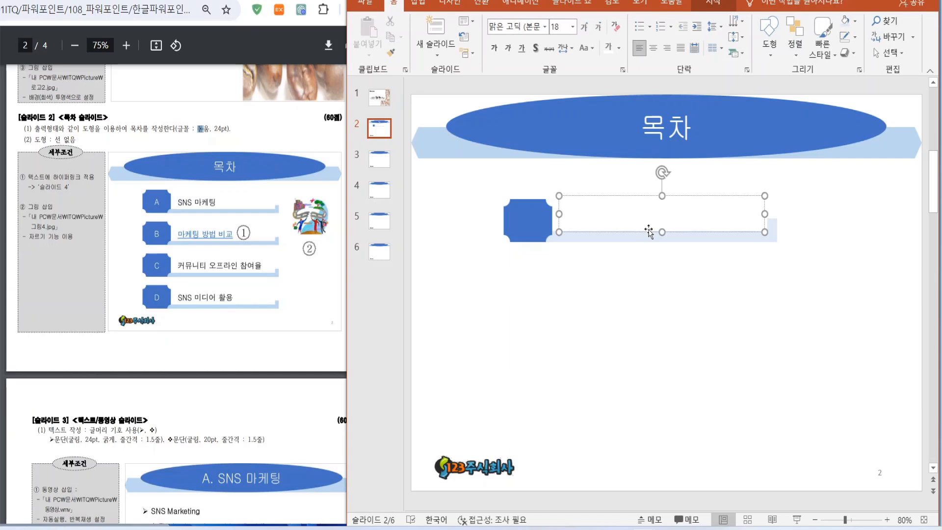
pyautogui.write('SNS')
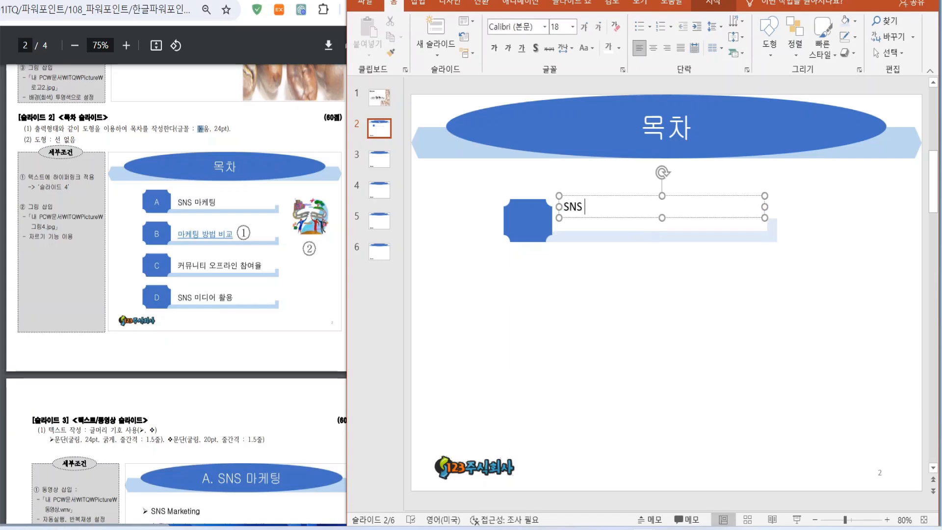
pyautogui.press('Hangul')
pyautogui.write('맠')
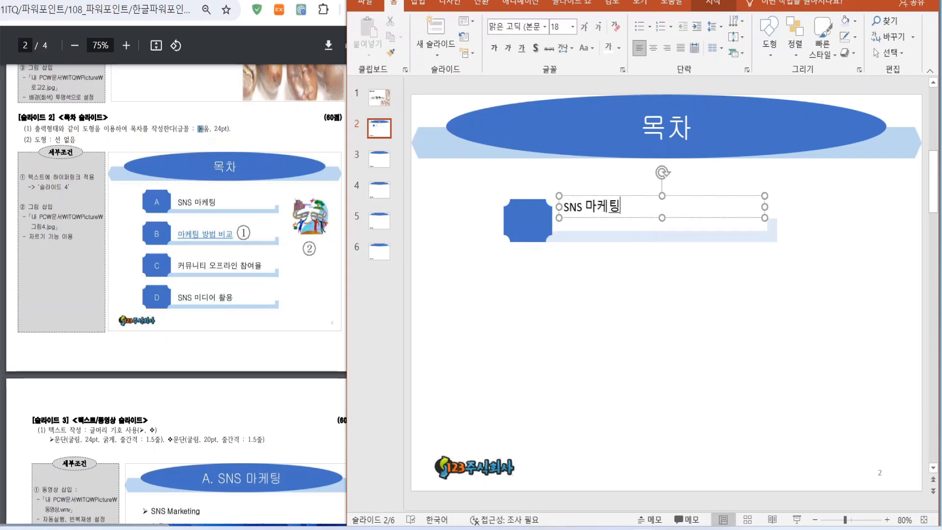
# Step: Set the font of the plaque, bar and text box together to 돋움 at 24 pt
pyautogui.moveTo(471, 173); pyautogui.dragTo(819, 287)
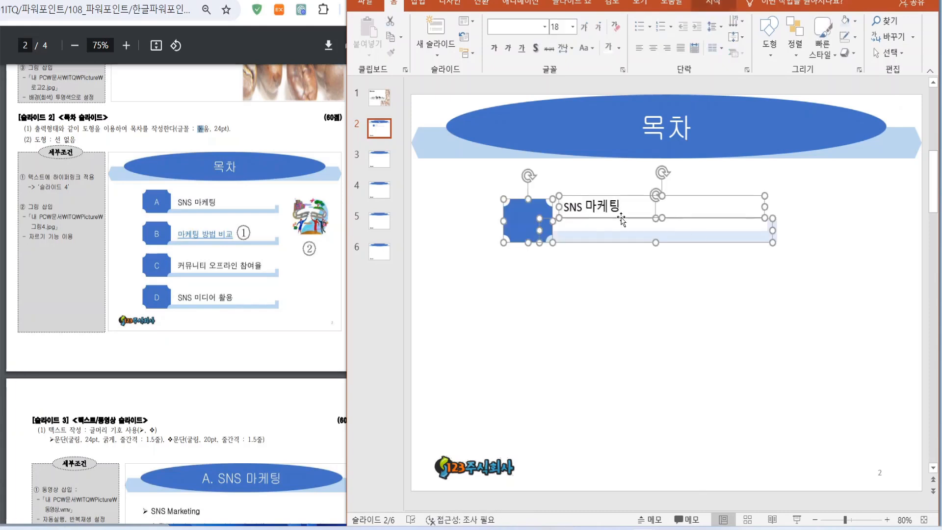
pyautogui.click(510, 23)
pyautogui.write('돋움')
pyautogui.press('Return')
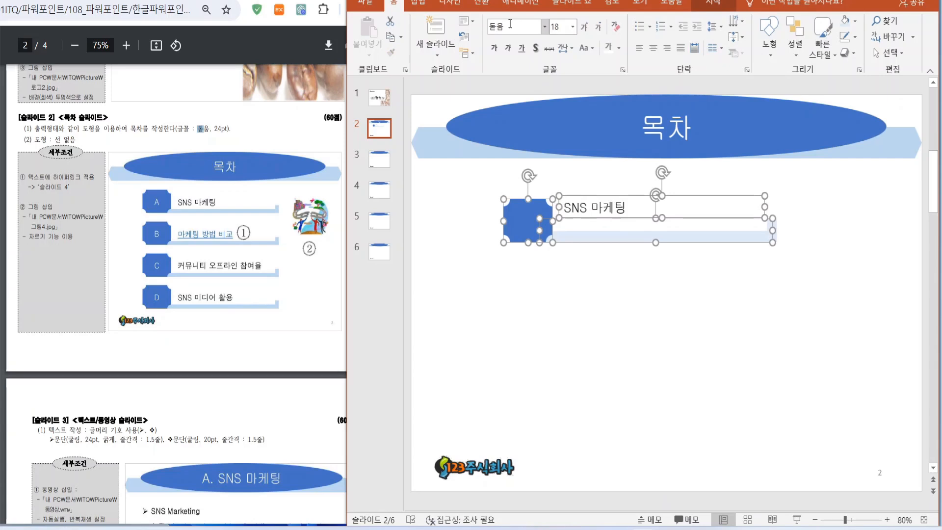
pyautogui.write('24')
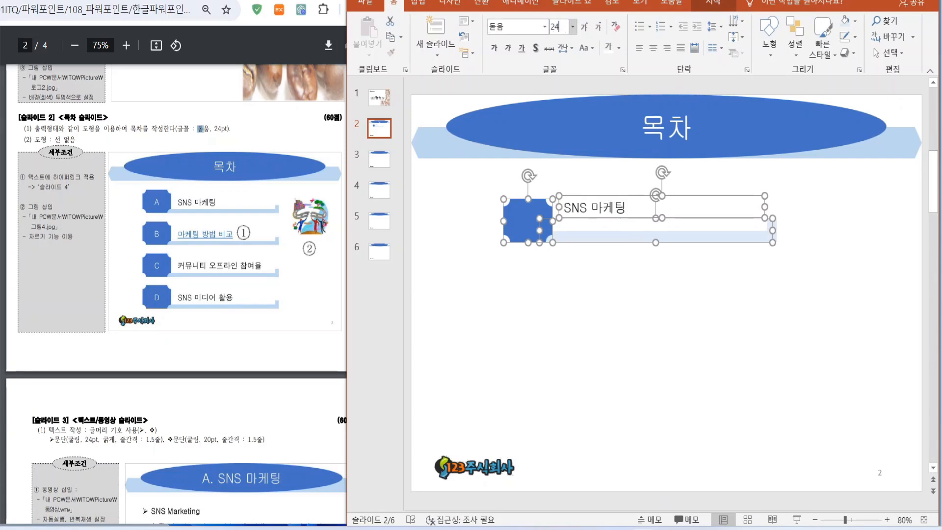
pyautogui.press('Return')
# Step: Move the SNS 마케팅 text box slightly down so it sits closer to the light blue bar
pyautogui.click(551, 309)
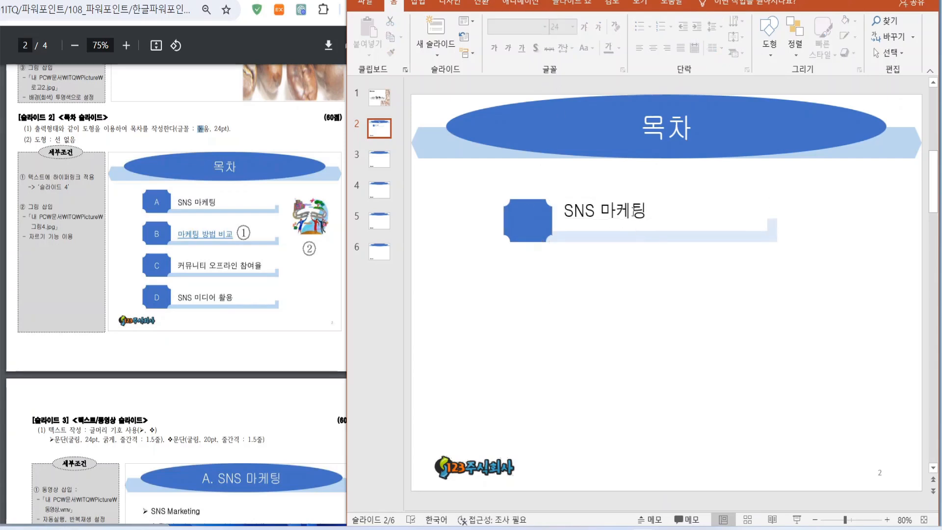
pyautogui.click(634, 216)
pyautogui.moveTo(635, 216); pyautogui.dragTo(635, 227)
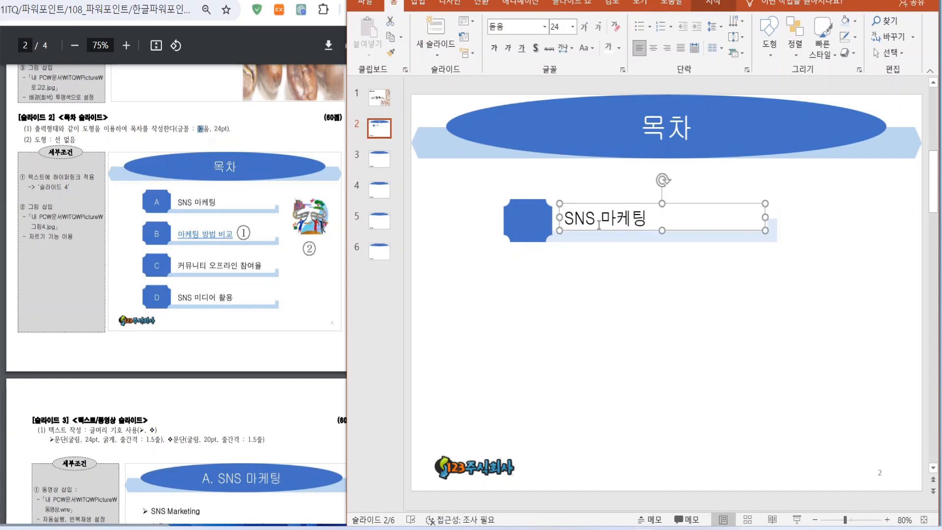
# Step: Duplicate the plaque, light blue bar and SNS 마케팅 text box together as a second row directly below the first
pyautogui.click(528, 220)
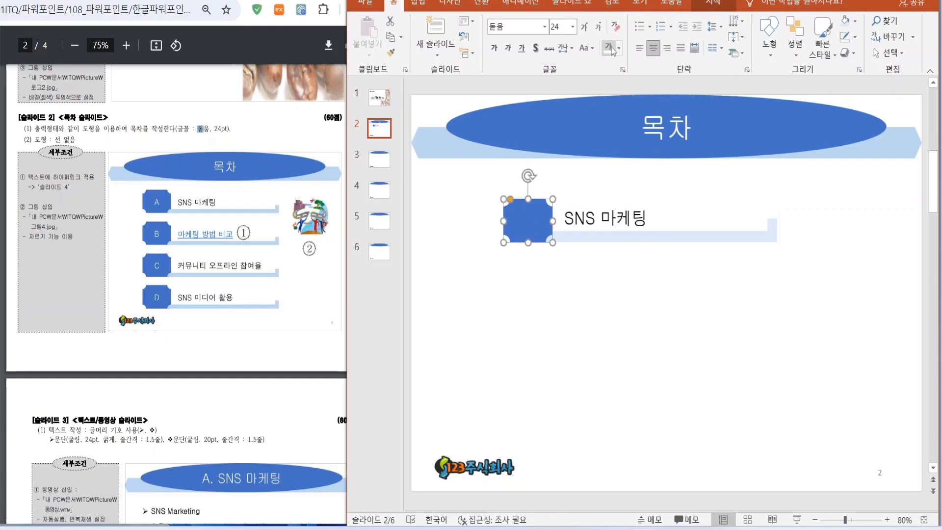
pyautogui.click(587, 285)
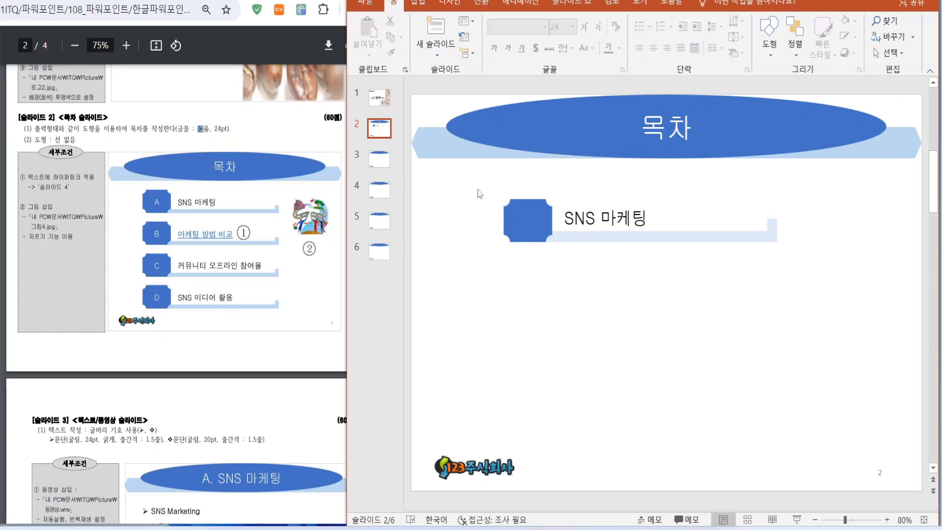
pyautogui.moveTo(516, 210); pyautogui.dragTo(812, 284)
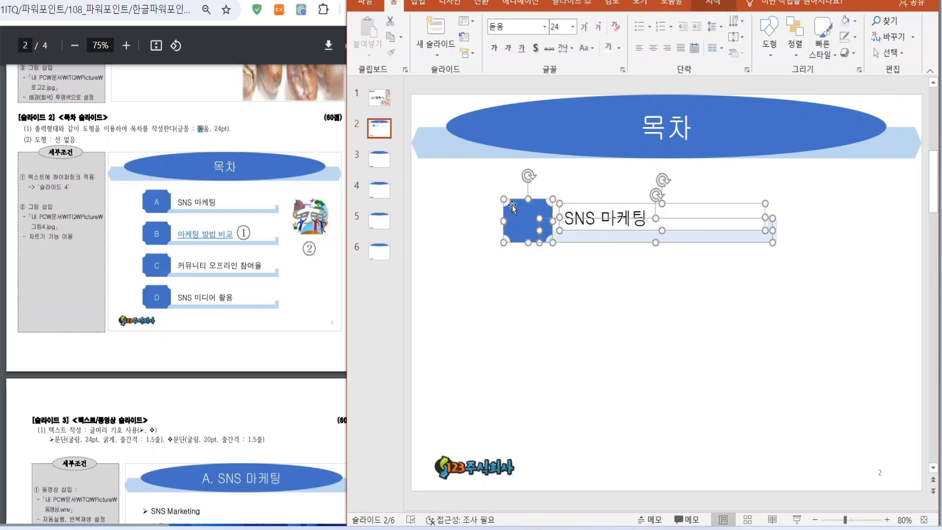
pyautogui.click(472, 187)
pyautogui.moveTo(469, 184); pyautogui.dragTo(807, 266)
pyautogui.moveTo(588, 240); pyautogui.dragTo(590, 301)
pyautogui.click(457, 274)
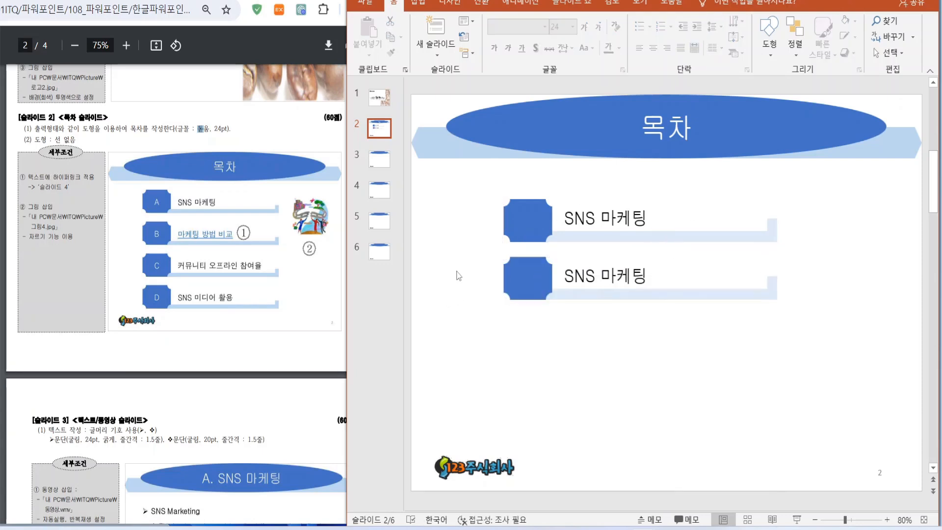
# Step: Duplicate the two contents rows below to make four rows, and shift all four slightly up and to the left
pyautogui.moveTo(472, 187); pyautogui.dragTo(831, 332)
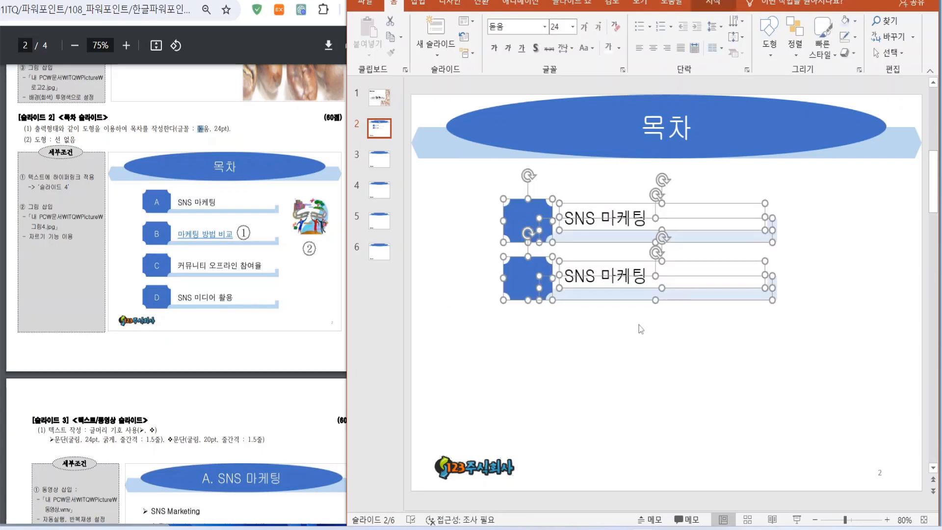
pyautogui.moveTo(590, 295); pyautogui.dragTo(599, 411)
pyautogui.click(847, 400)
pyautogui.moveTo(832, 439); pyautogui.dragTo(467, 168)
pyautogui.moveTo(544, 200); pyautogui.dragTo(532, 197)
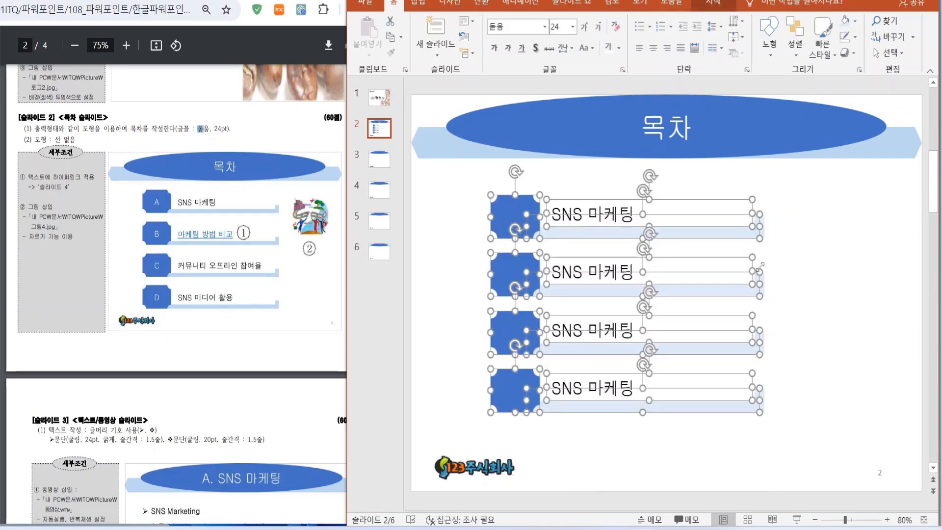
pyautogui.click(544, 279)
# Step: Label the four plaques A, B, C and D from the first row to the last
pyautogui.click(524, 214)
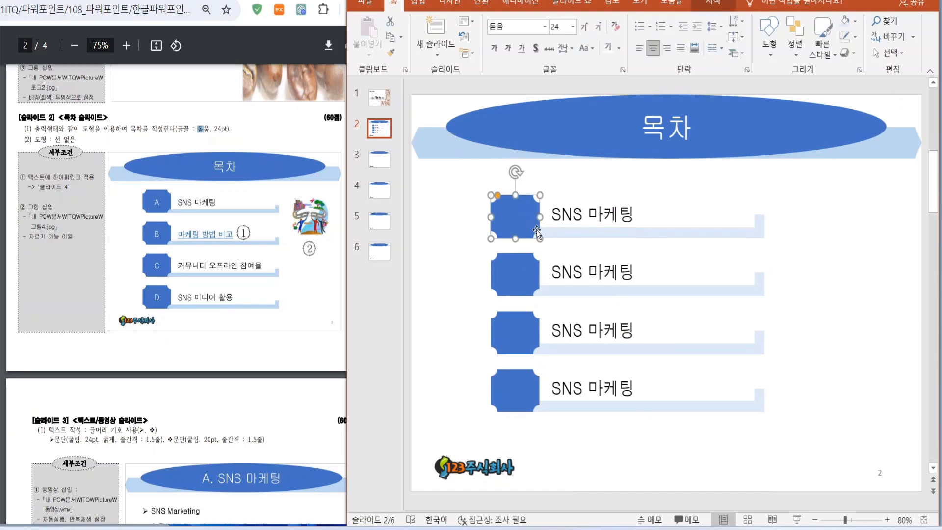
pyautogui.write('ㅁ')
pyautogui.press('BackSpace')
pyautogui.press('Hangul')
pyautogui.write('A')
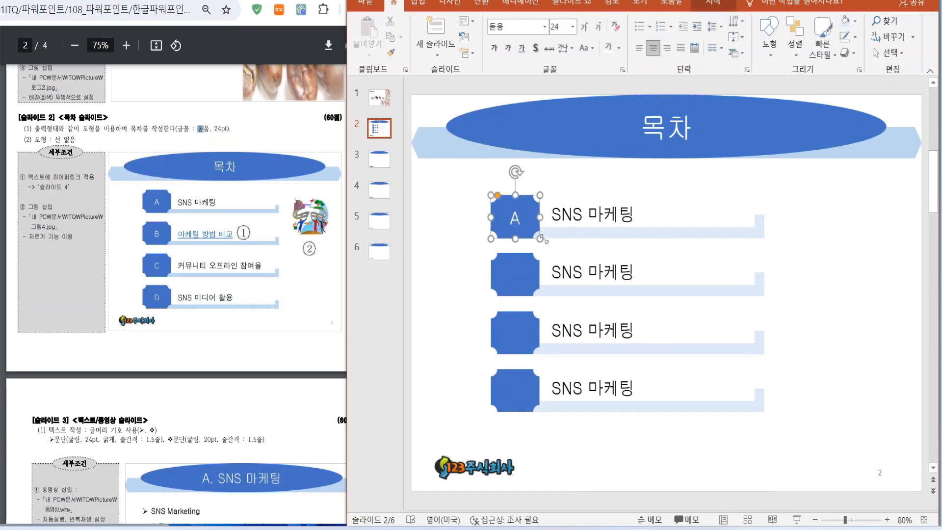
pyautogui.click(495, 259)
pyautogui.write('B')
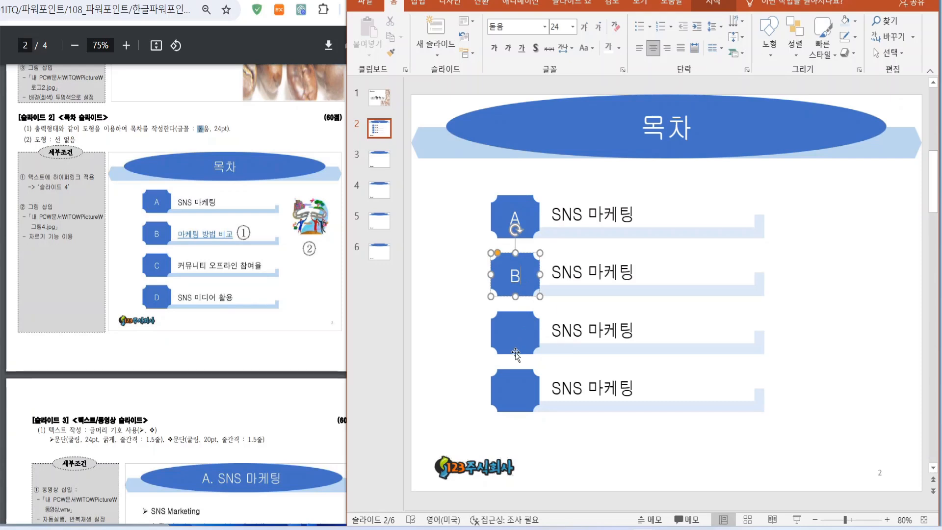
pyautogui.click(506, 338)
pyautogui.write('C')
pyautogui.click(506, 393)
pyautogui.write('D')
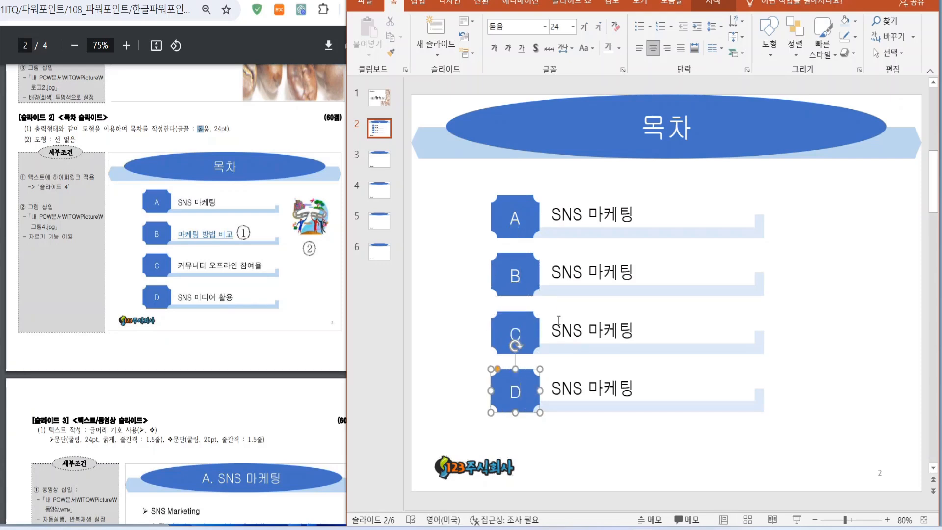
# Step: Replace the text of row B with "마케팅 방법 비교"
pyautogui.click(559, 273)
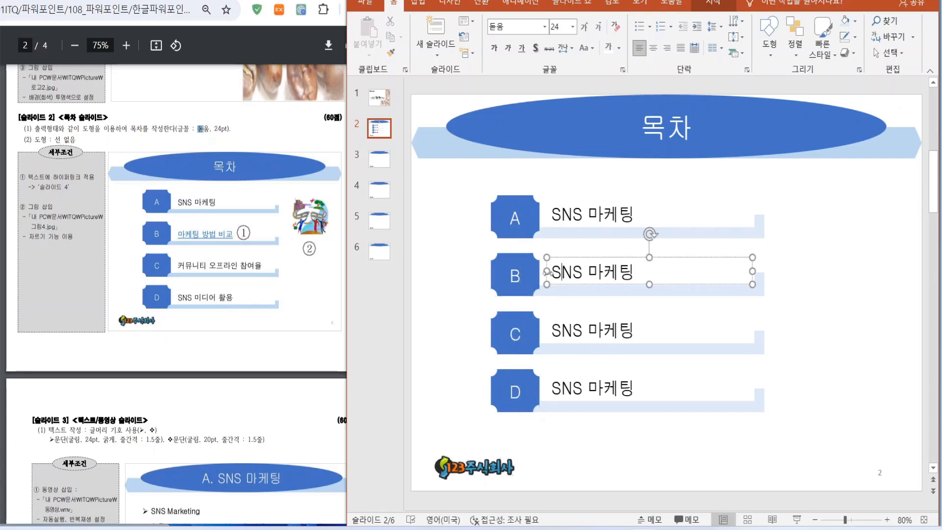
pyautogui.moveTo(556, 276); pyautogui.dragTo(638, 275)
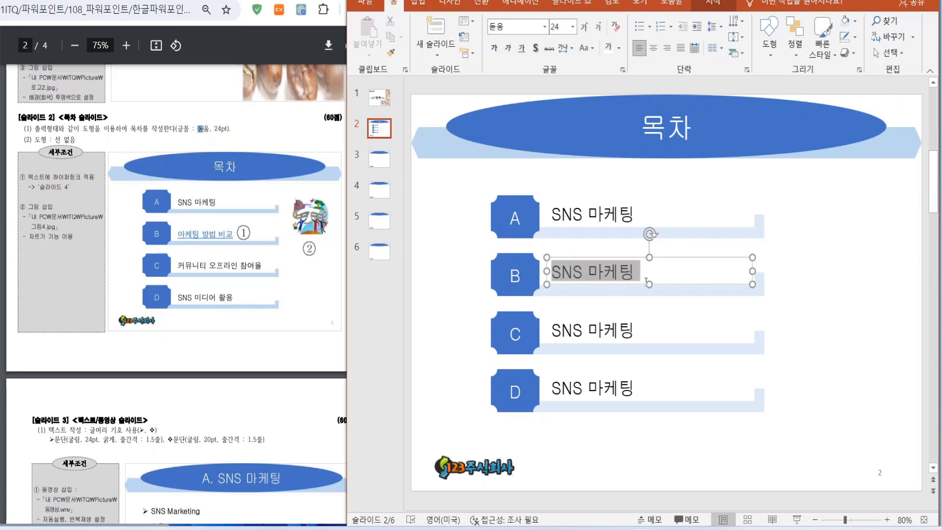
pyautogui.write('akzpxld qk')
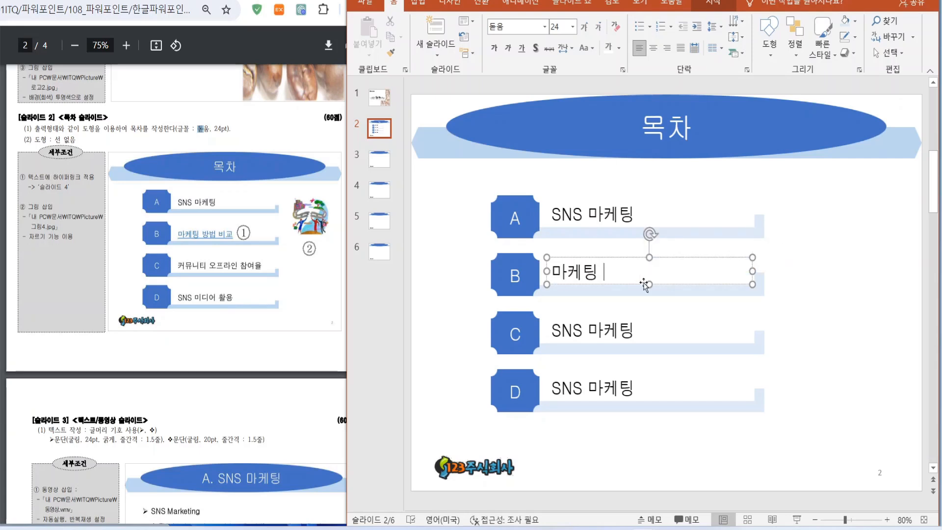
pyautogui.write('dqjq qlry')
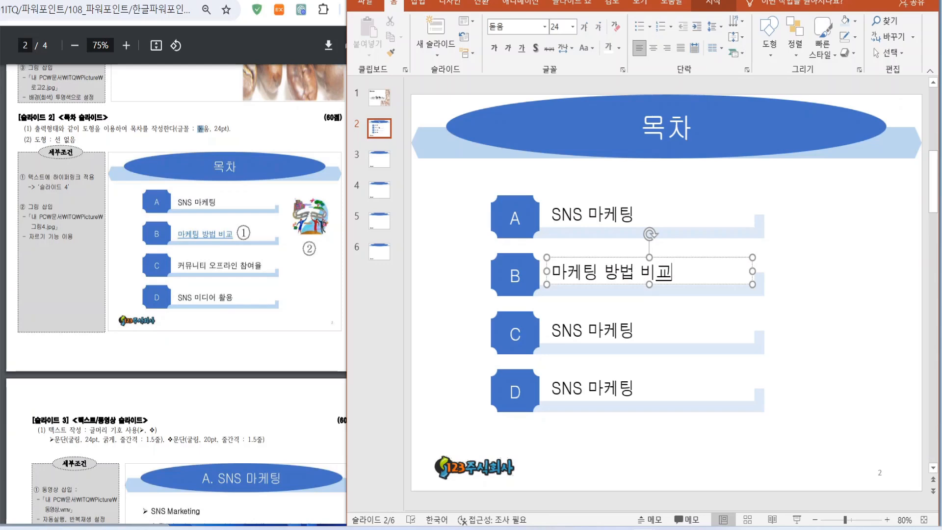
# Step: Replace the text of row C with "커뮤니티 오프라인 참여율"
pyautogui.moveTo(552, 332); pyautogui.dragTo(675, 340)
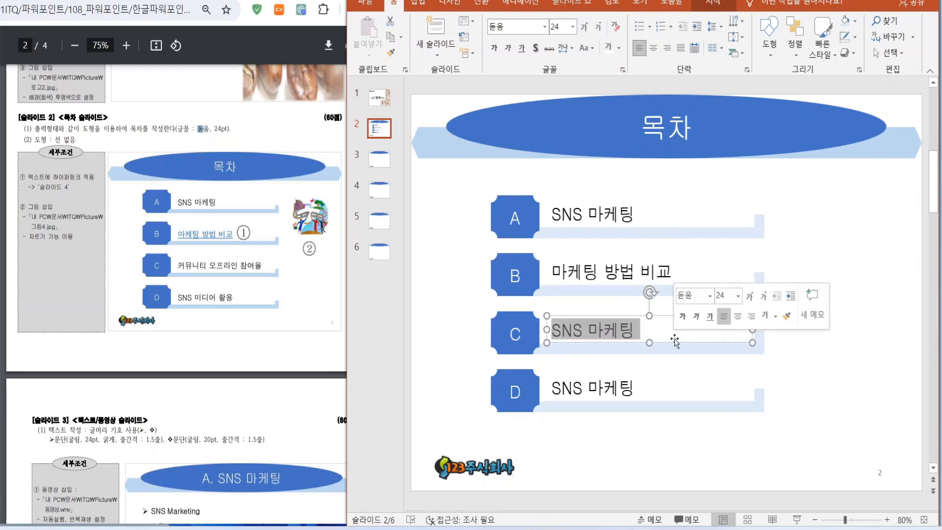
pyautogui.write('커뮤니티')
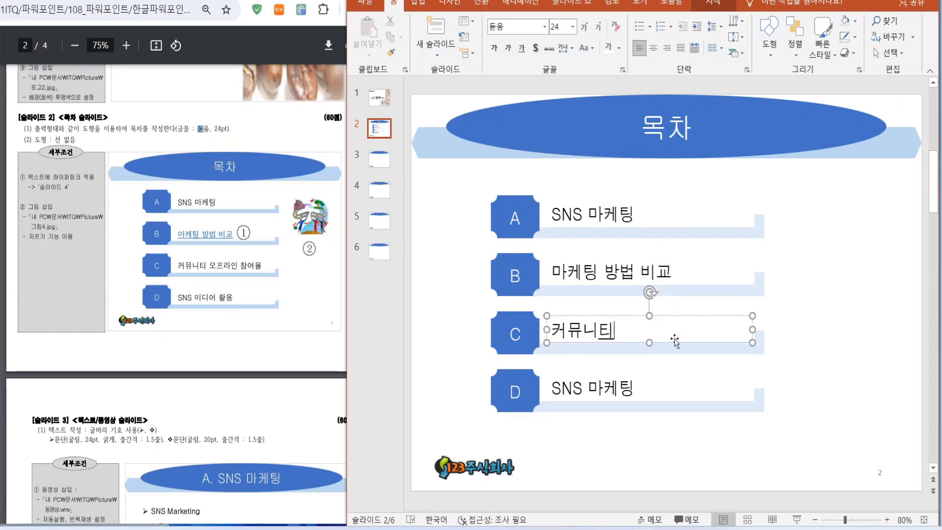
pyautogui.write(' 오프라인 참여')
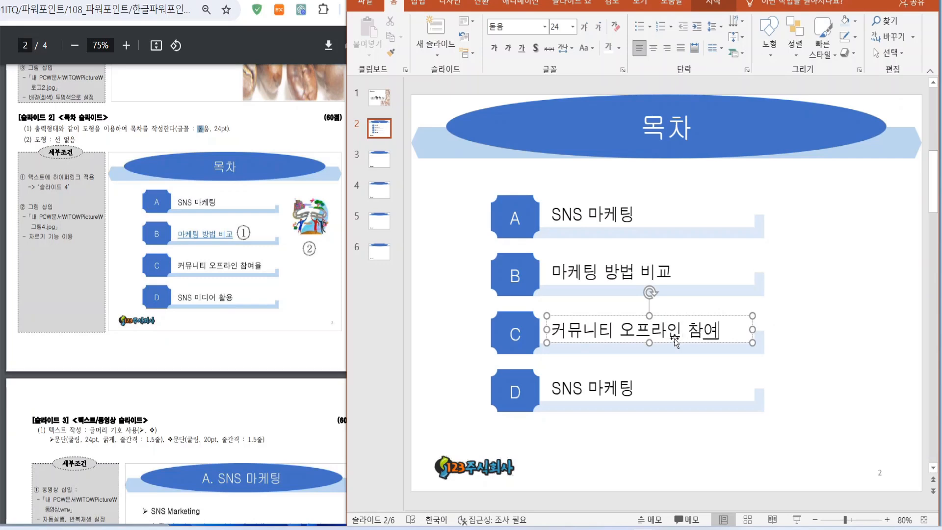
pyautogui.write('율')
# Step: Change the text of row D to "SNS 미디어 활용"
pyautogui.click(583, 389)
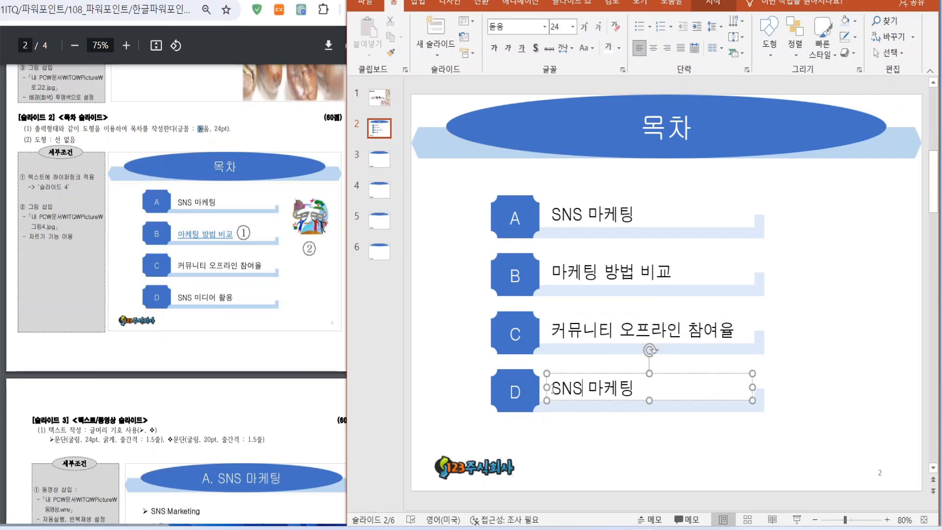
pyautogui.moveTo(588, 389); pyautogui.dragTo(659, 398)
pyautogui.write('믿')
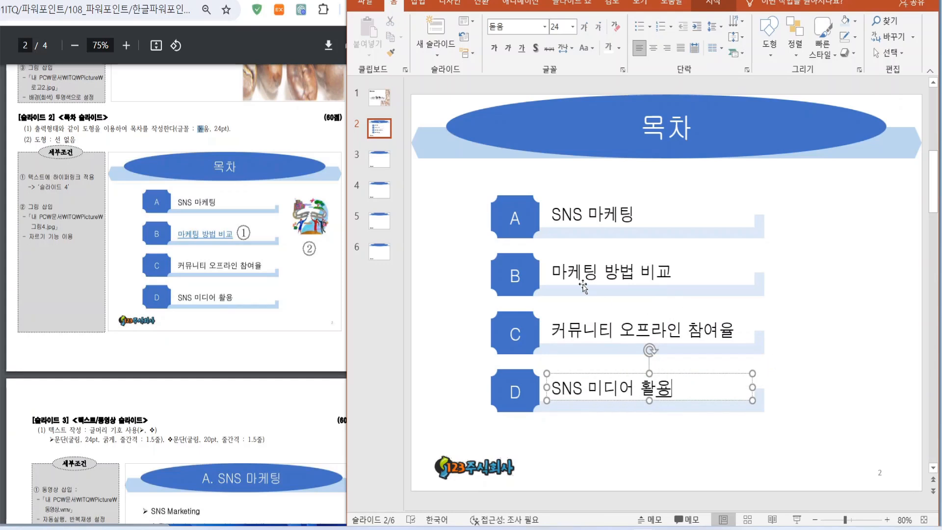
# Step: Add a hyperlink to the text 마케팅 방법 비교 that leads to 슬라이드 4 in the current document
pyautogui.moveTo(554, 272); pyautogui.dragTo(676, 275)
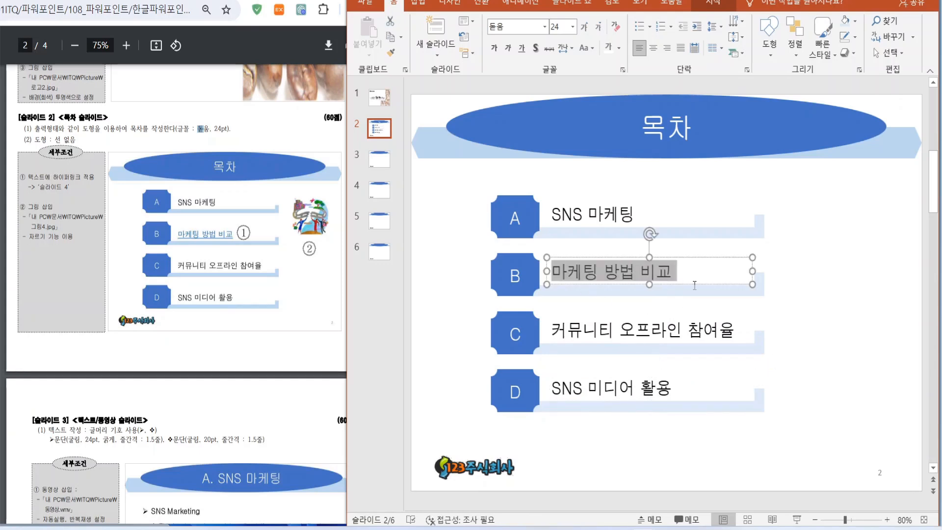
pyautogui.rightClick(604, 273)
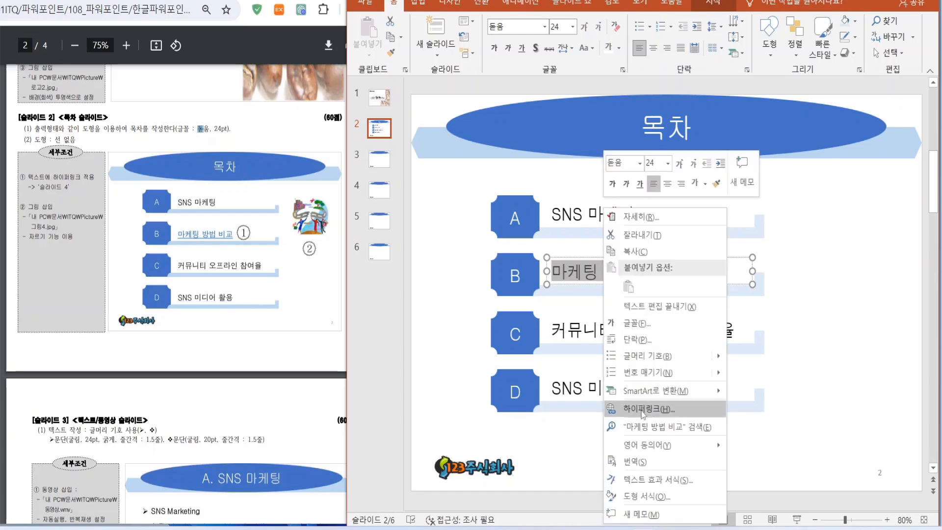
pyautogui.click(663, 409)
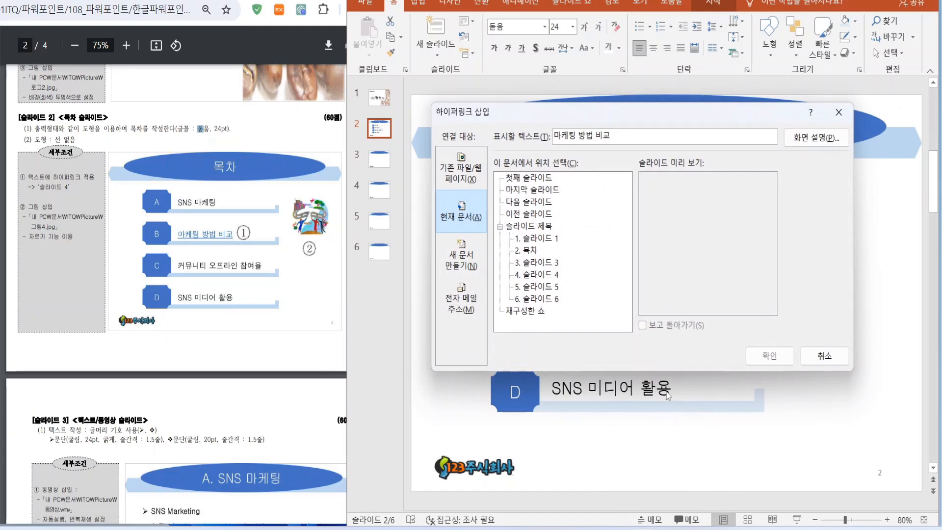
pyautogui.click(537, 274)
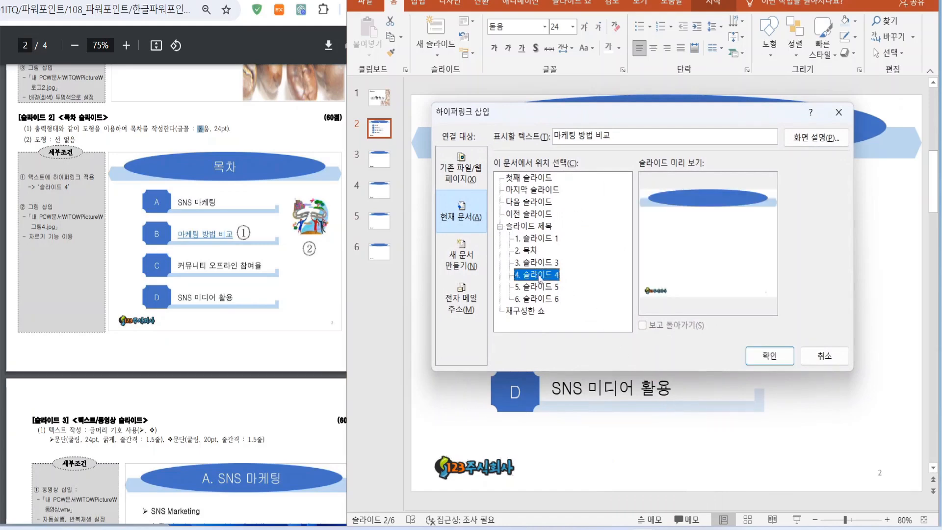
pyautogui.click(764, 359)
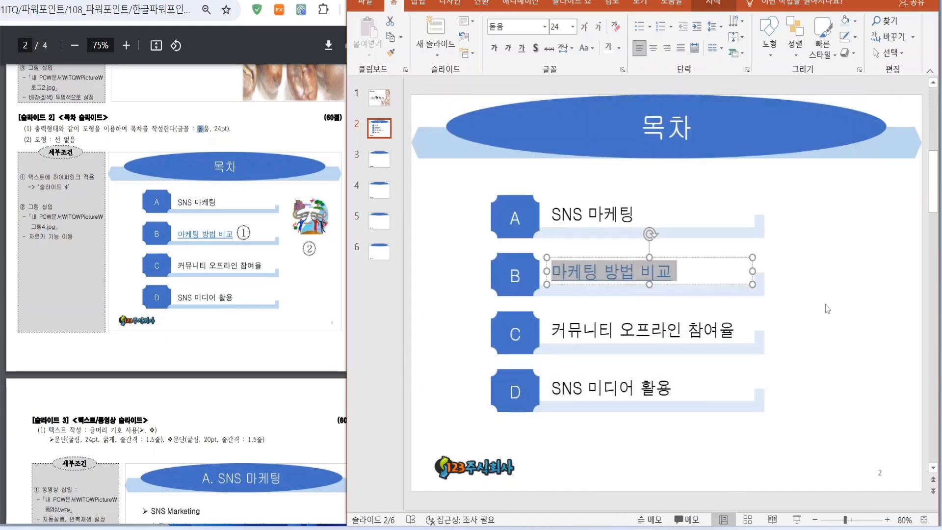
pyautogui.click(792, 245)
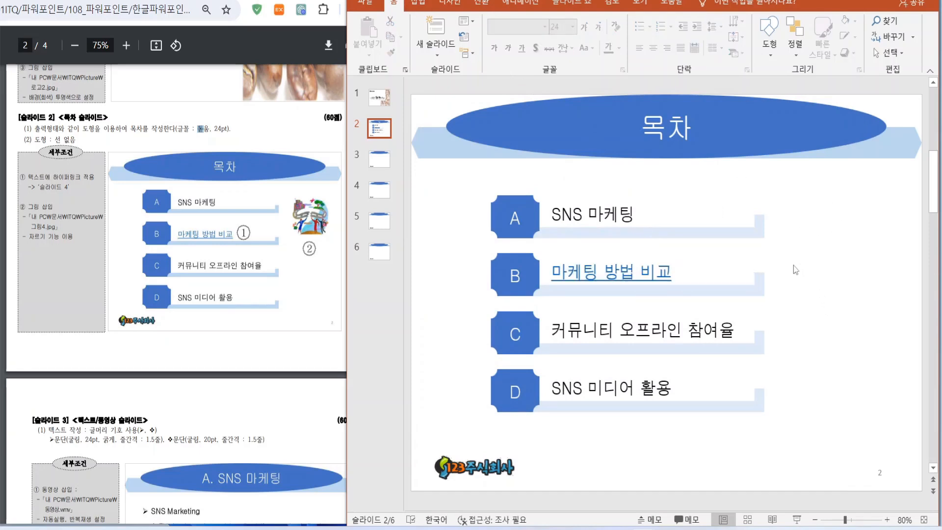
# Step: Insert the picture 그림4.JPG from the ITQ Picture folder on the contents slide
pyautogui.click(418, 2)
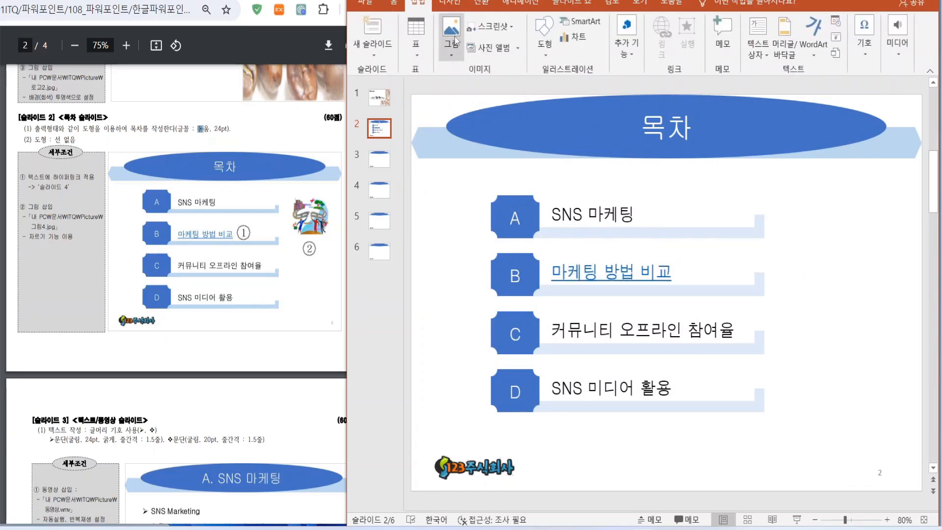
pyautogui.click(446, 43)
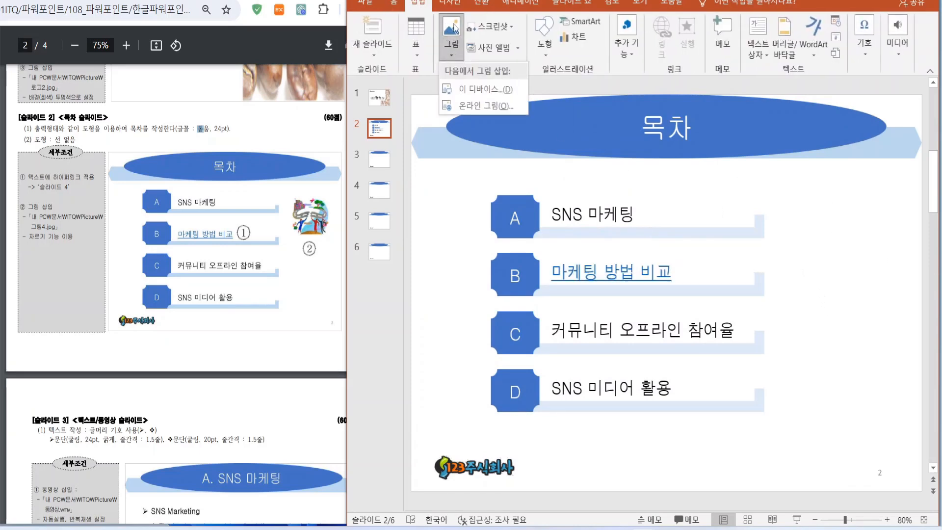
pyautogui.click(475, 91)
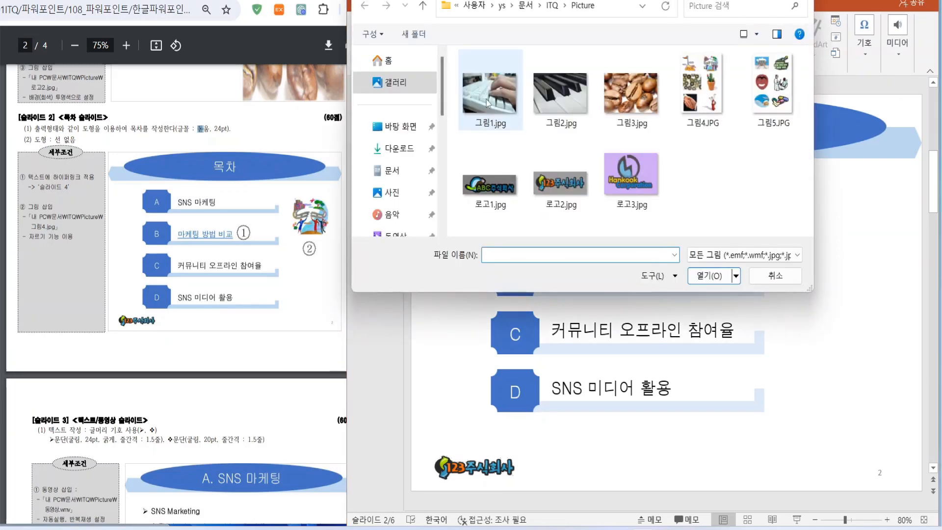
pyautogui.click(706, 94)
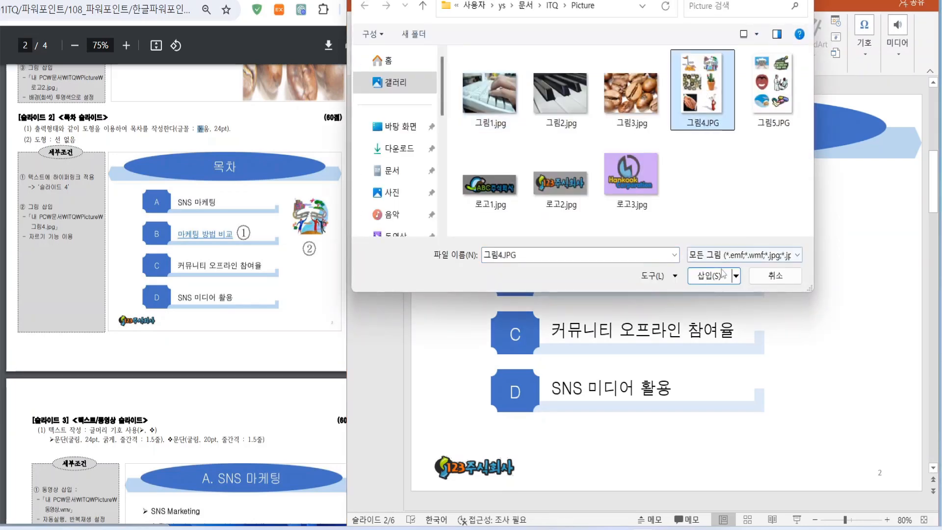
pyautogui.click(703, 276)
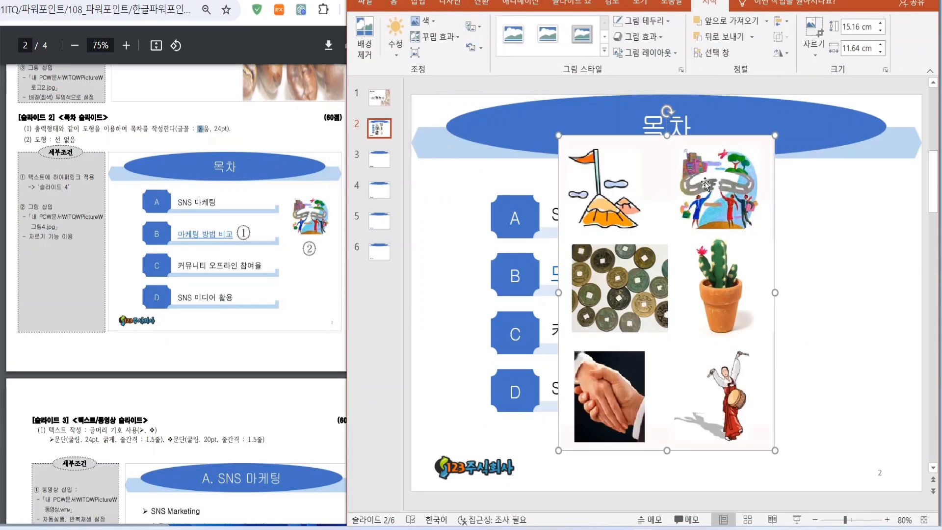
# Step: Crop the inserted picture to the illustration of people around a globe in its upper-right corner
pyautogui.click(813, 29)
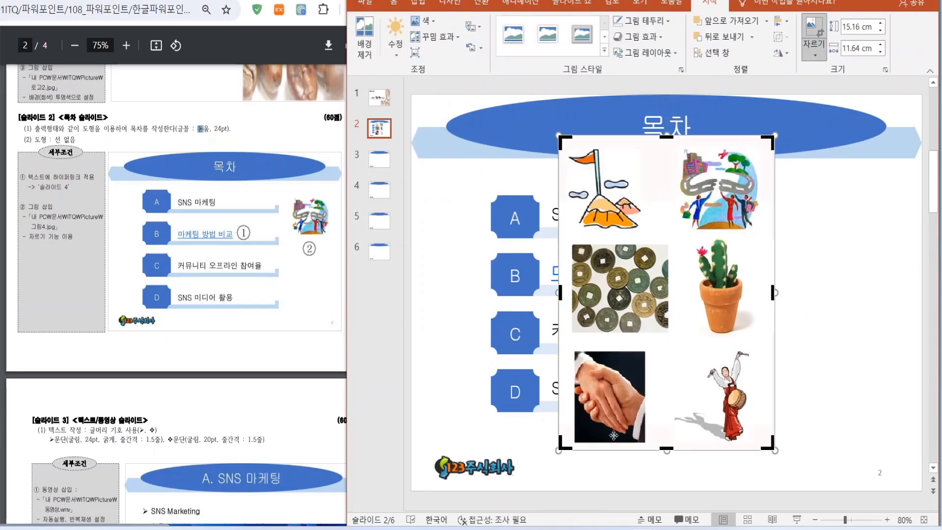
pyautogui.moveTo(560, 444); pyautogui.dragTo(676, 238)
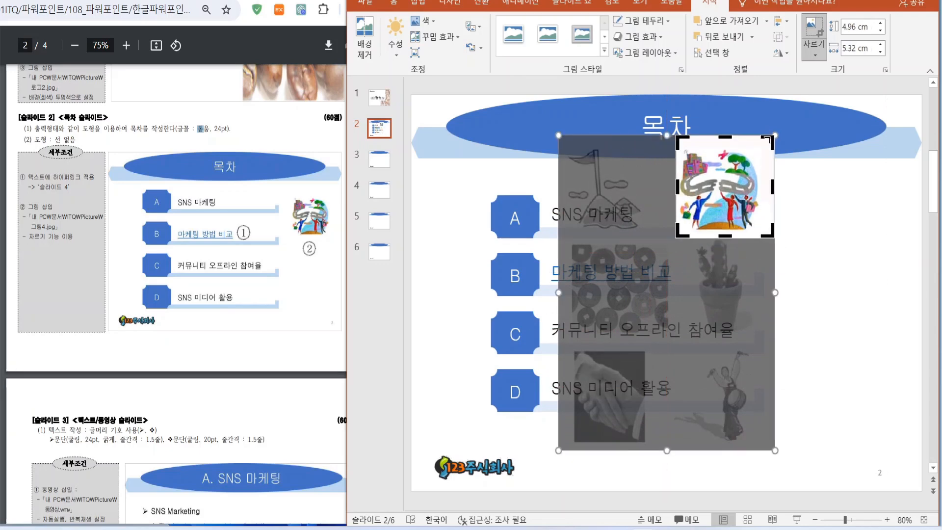
pyautogui.moveTo(767, 139); pyautogui.dragTo(766, 143)
pyautogui.click(850, 255)
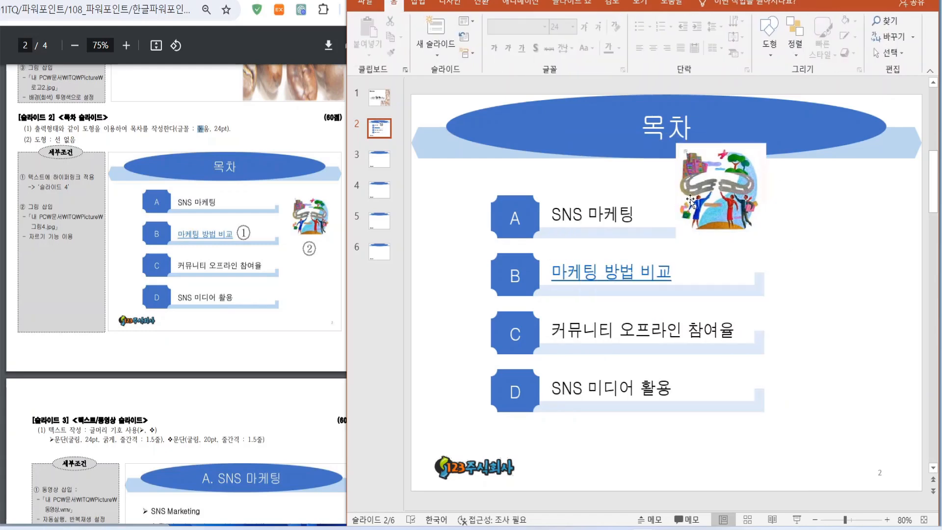
# Step: Move the cropped picture to the right of the contents rows and enlarge it slightly
pyautogui.click(719, 190)
pyautogui.moveTo(719, 189); pyautogui.dragTo(848, 255)
pyautogui.moveTo(877, 287); pyautogui.dragTo(886, 294)
pyautogui.click(622, 438)
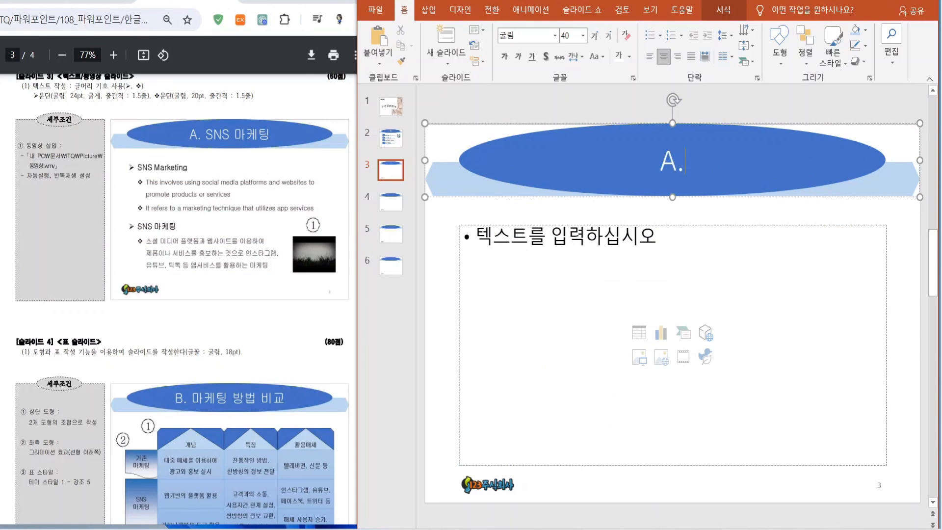
# Step: Complete the title of slide 3 as "A. SNS마케팅"
pyautogui.write('SNS마케팅')
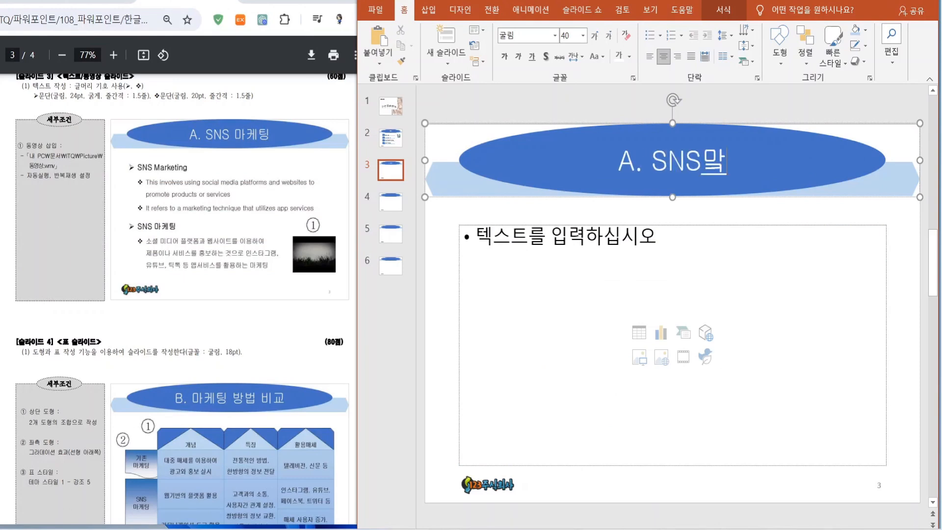